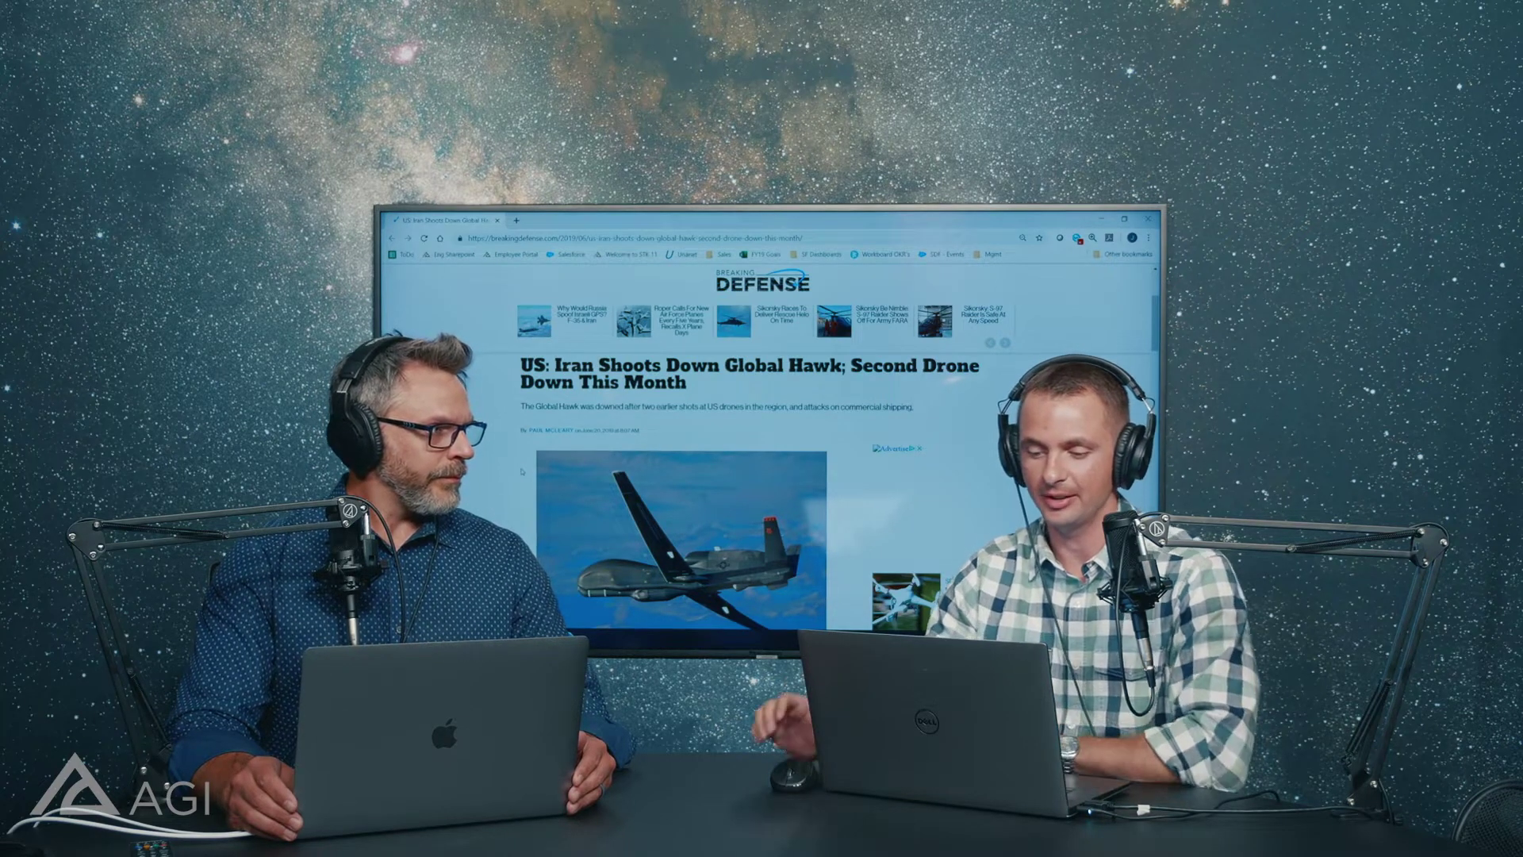
# Read the Breaking Defense article on the downed Global Hawk, examining the shoot-down location map and the territorial waters map.
pyautogui.scroll(-2, 521, 471)
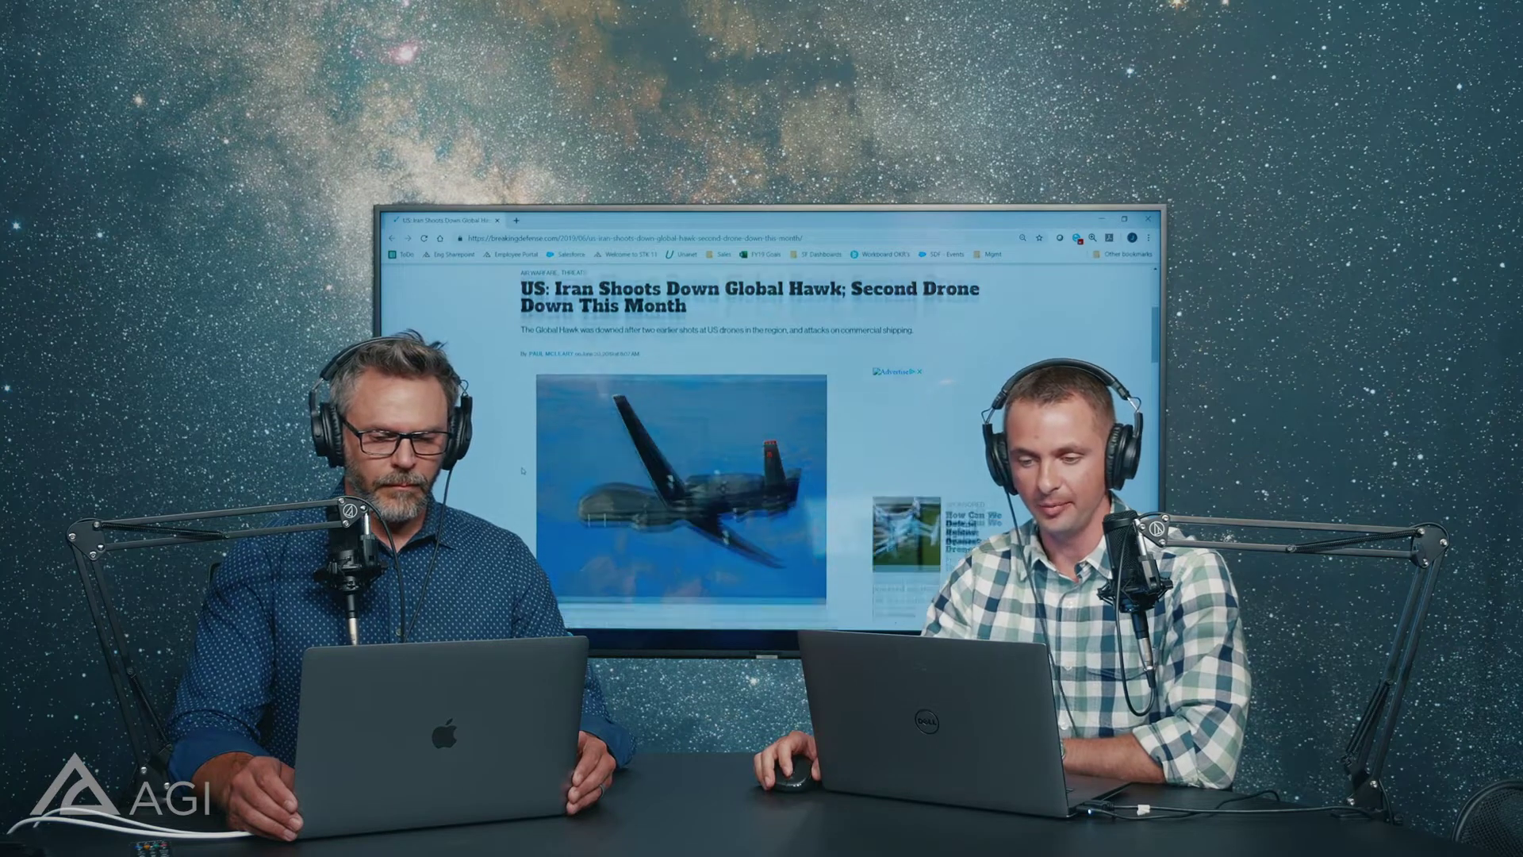
pyautogui.scroll(-10, 523, 471)
pyautogui.scroll(-5, 521, 469)
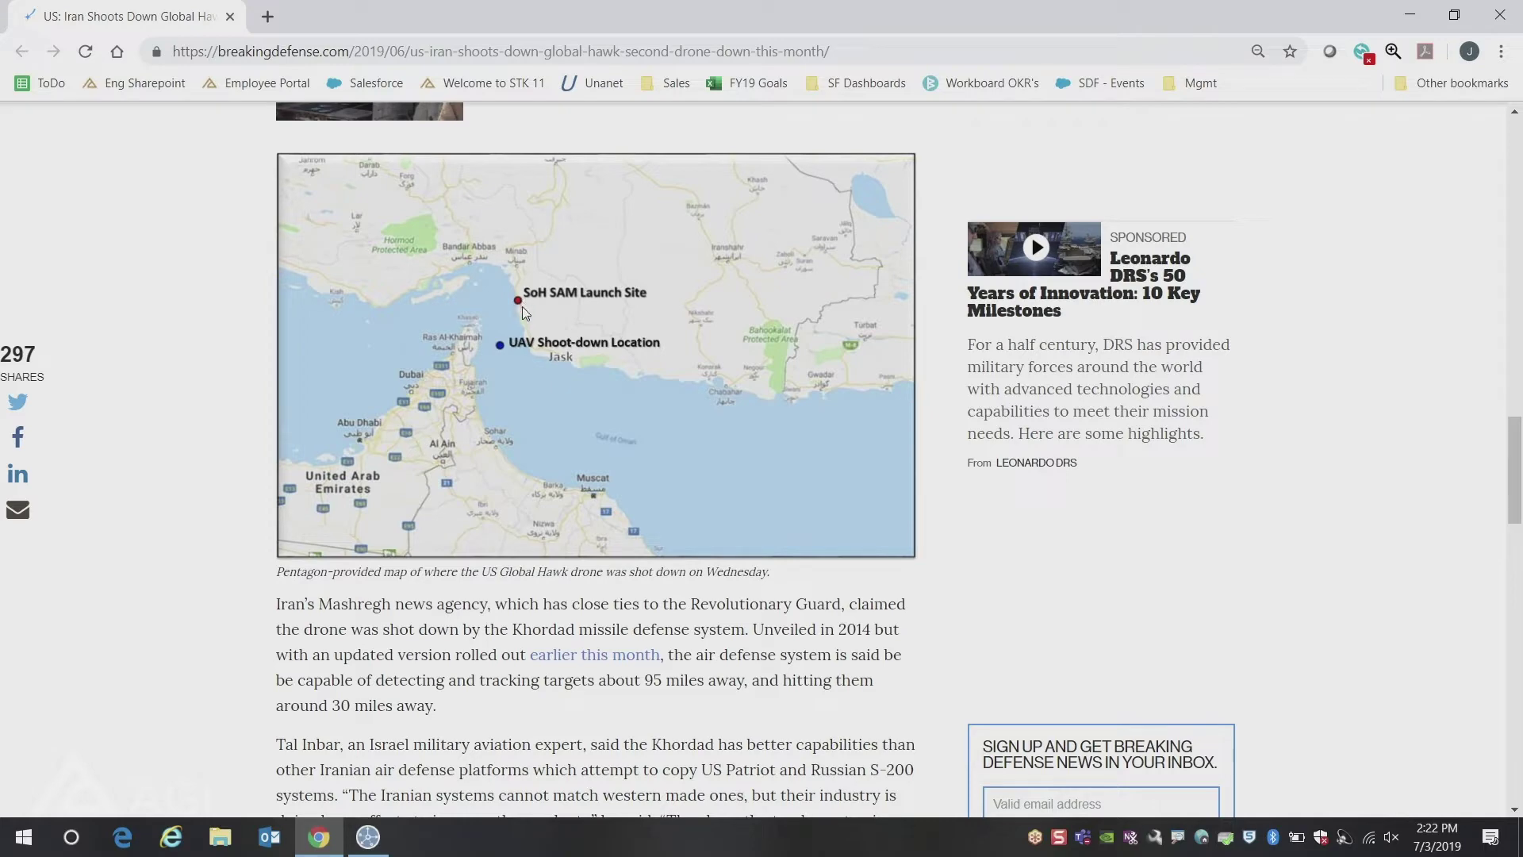
pyautogui.scroll(12, 507, 354)
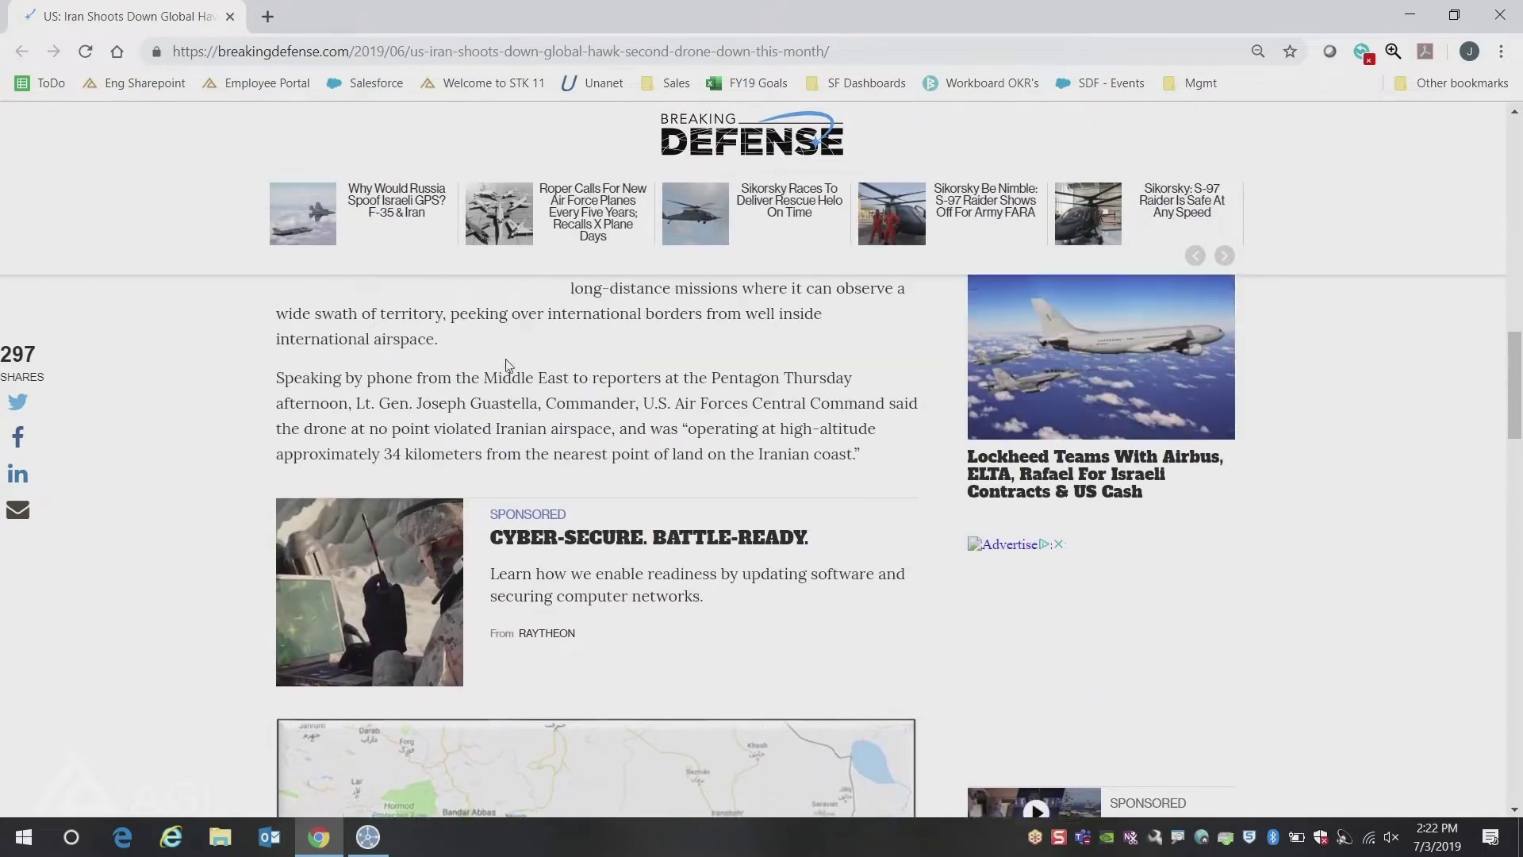
pyautogui.keyDown('ctrl'); pyautogui.scroll(1, 424, 478); pyautogui.keyUp('ctrl')
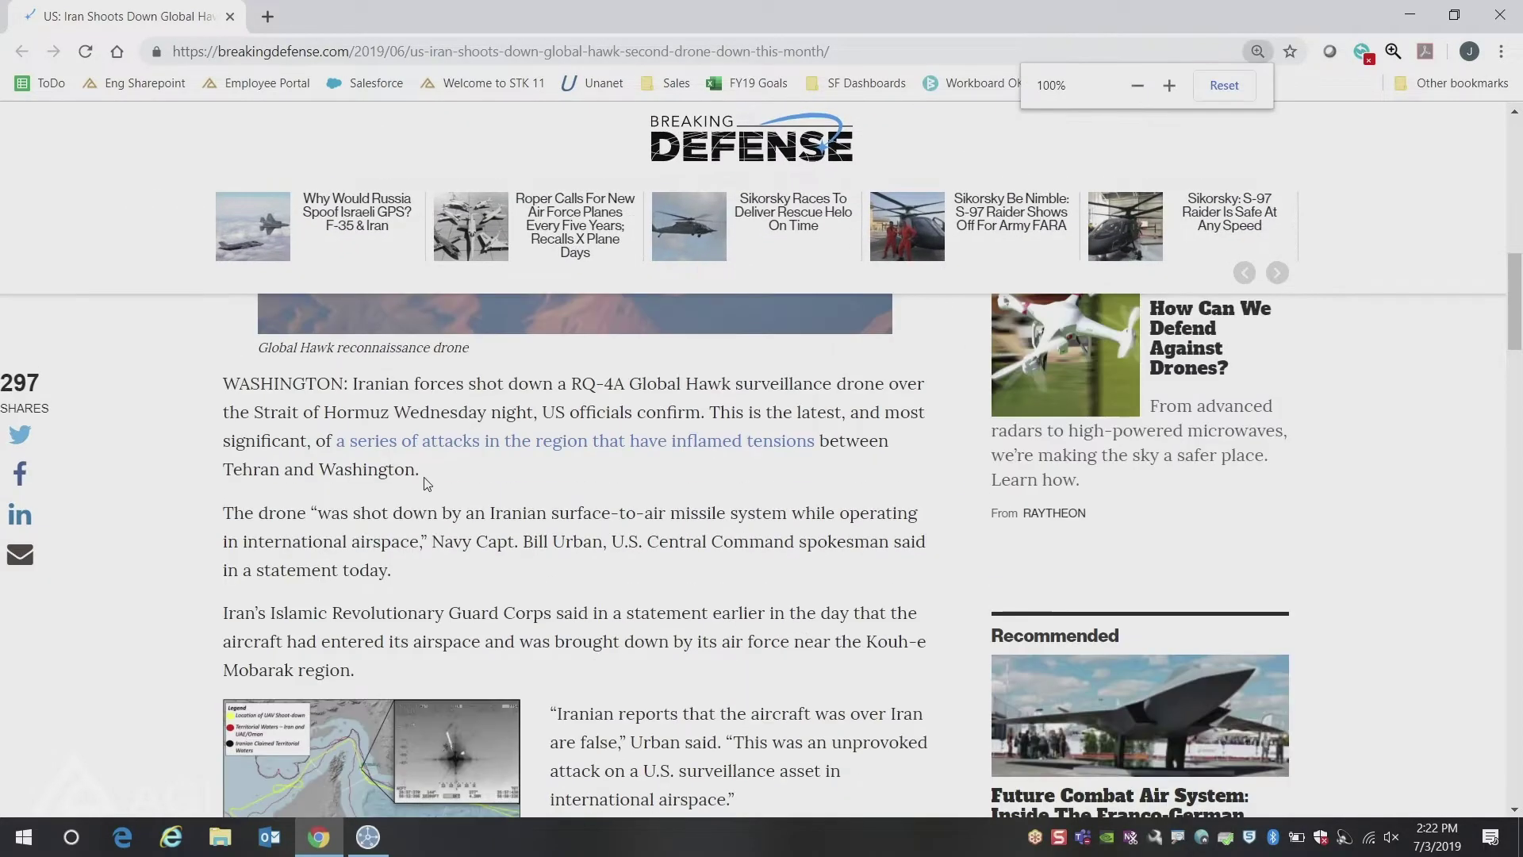
pyautogui.scroll(-2, 421, 508)
pyautogui.keyDown('ctrl'); pyautogui.scroll(3, 420, 525); pyautogui.keyUp('ctrl')
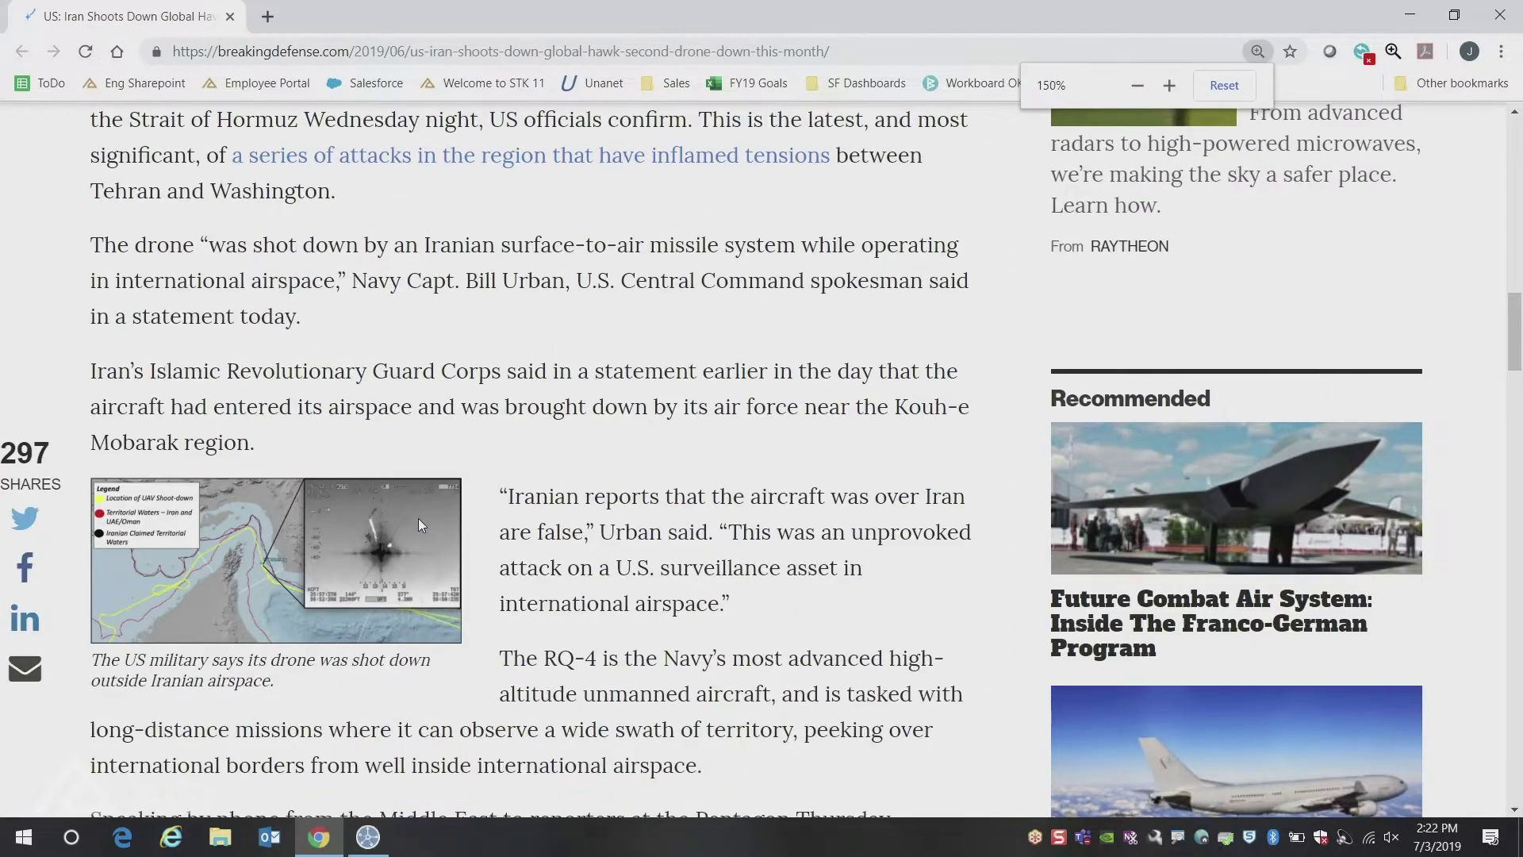
pyautogui.scroll(-1, 280, 503)
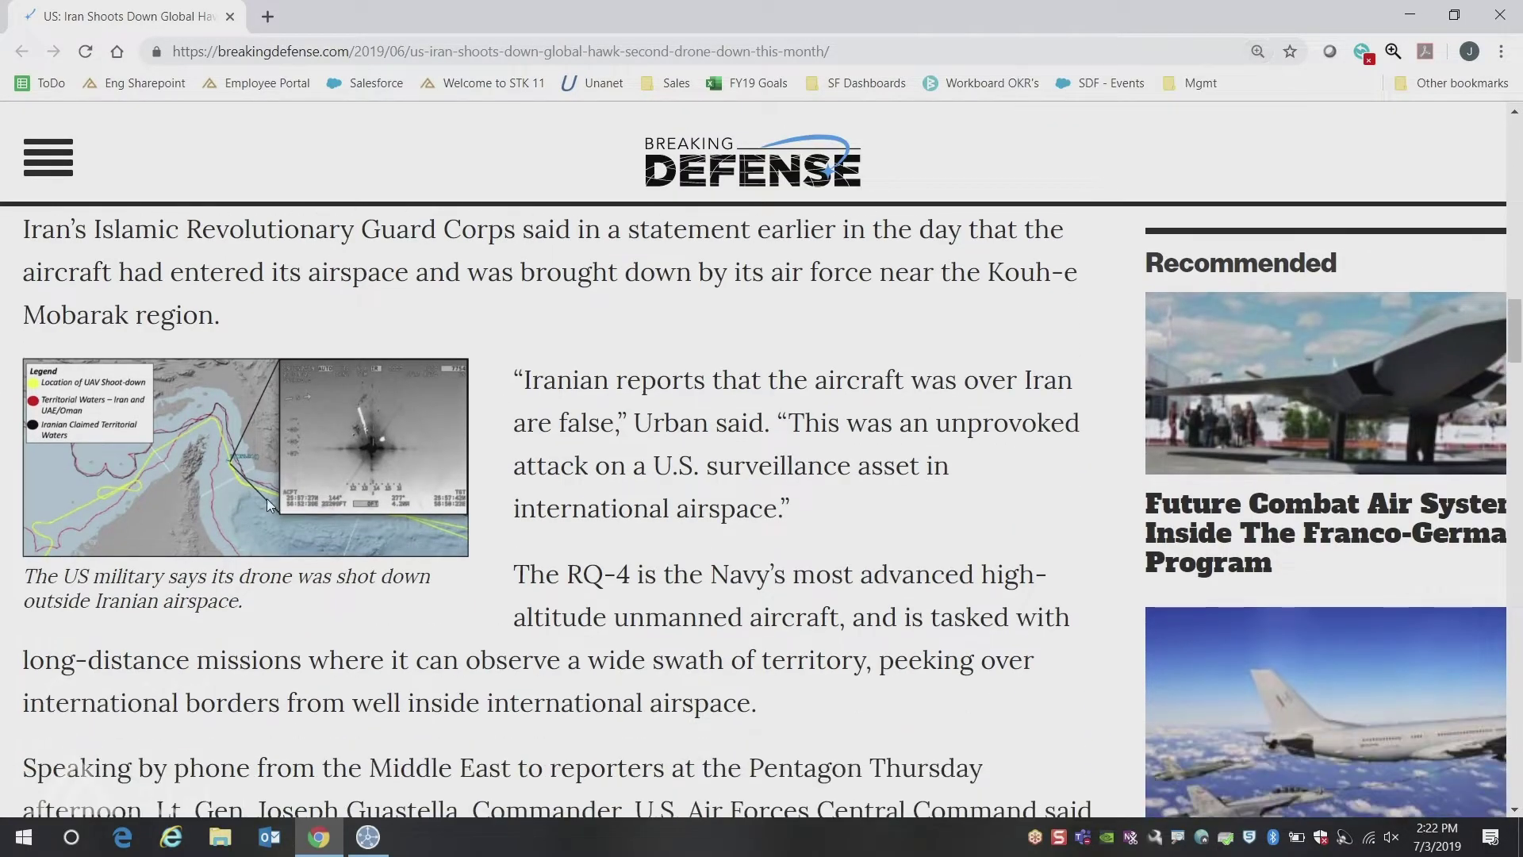
pyautogui.keyDown('ctrl'); pyautogui.scroll(1, 265, 498); pyautogui.keyUp('ctrl')
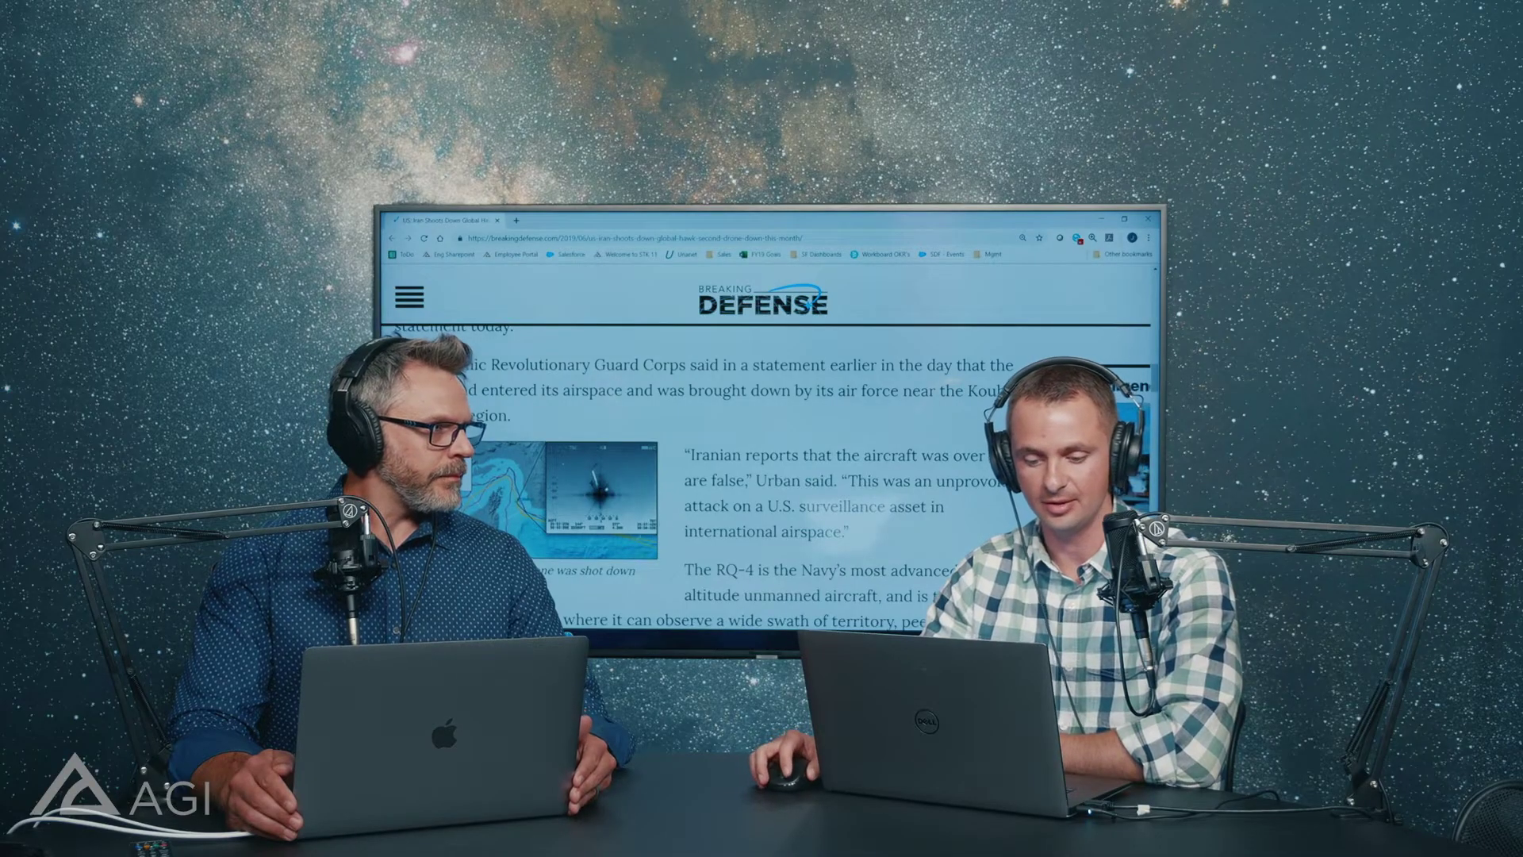
# Switch to STK and move the first waypoint of the RQ-4B_Globalhawk1 route to the southern Gulf coast, about latitude 24.07, longitude 52.10.
pyautogui.hotkey('alt', 'Tab')
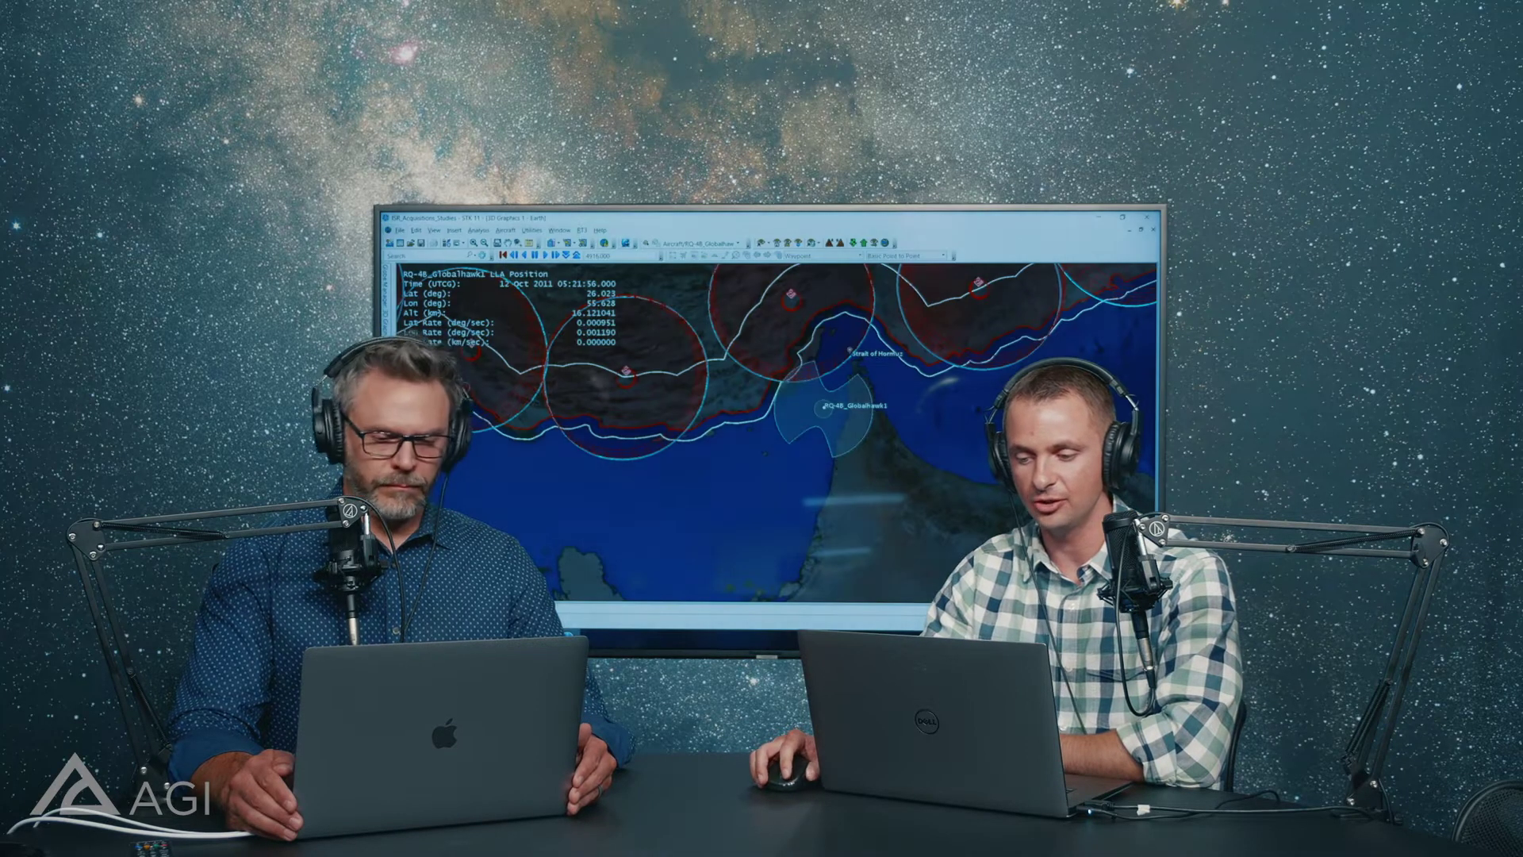
pyautogui.moveTo(645, 429); pyautogui.dragTo(645, 450)
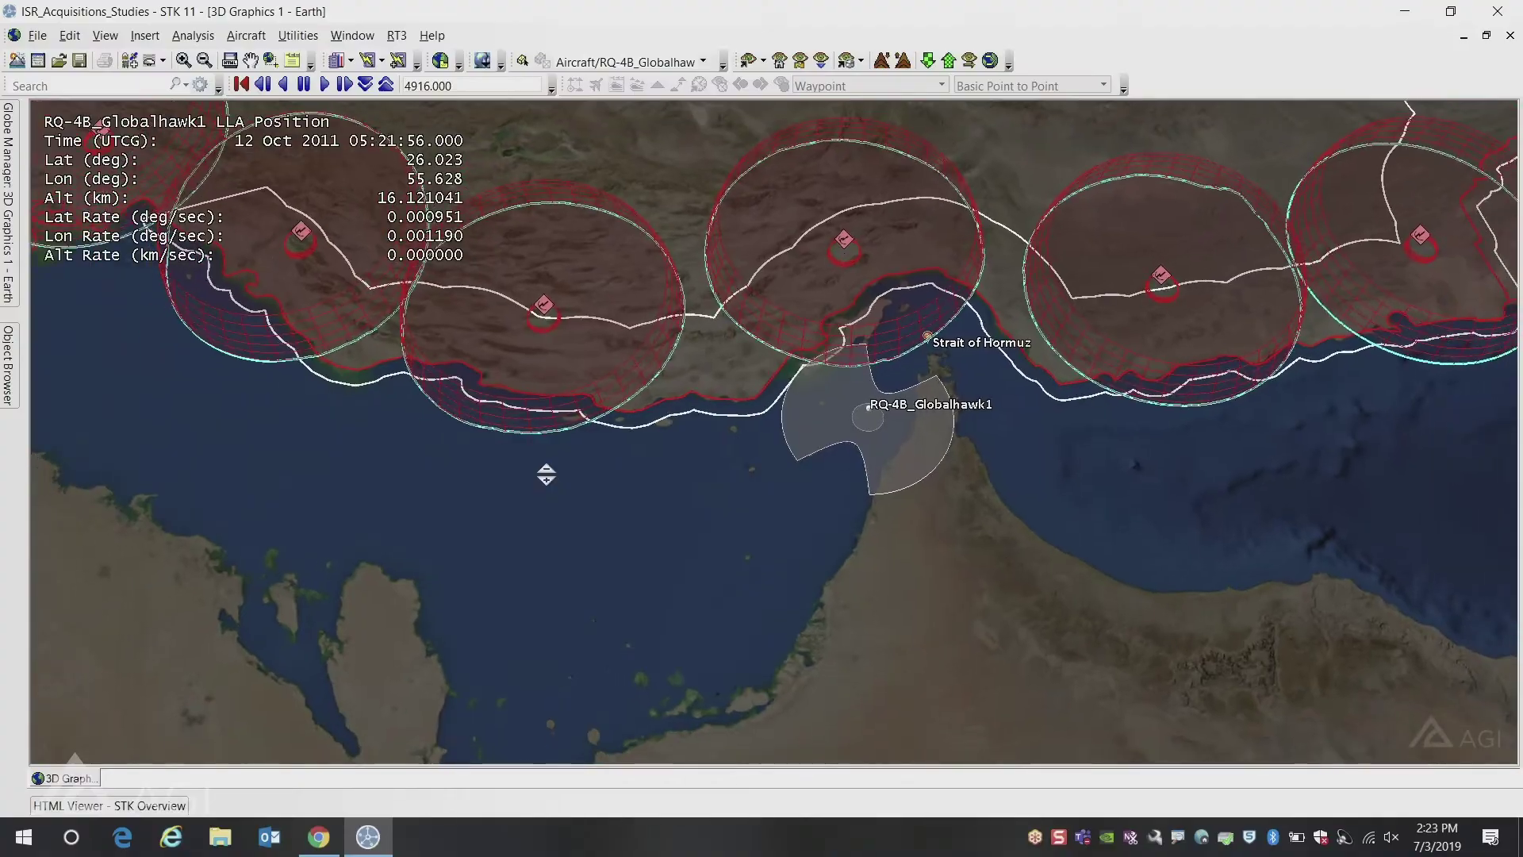
pyautogui.moveTo(546, 475); pyautogui.dragTo(551, 476, button='right')
pyautogui.moveTo(551, 476); pyautogui.dragTo(524, 409)
pyautogui.moveTo(524, 409); pyautogui.dragTo(546, 436, button='right')
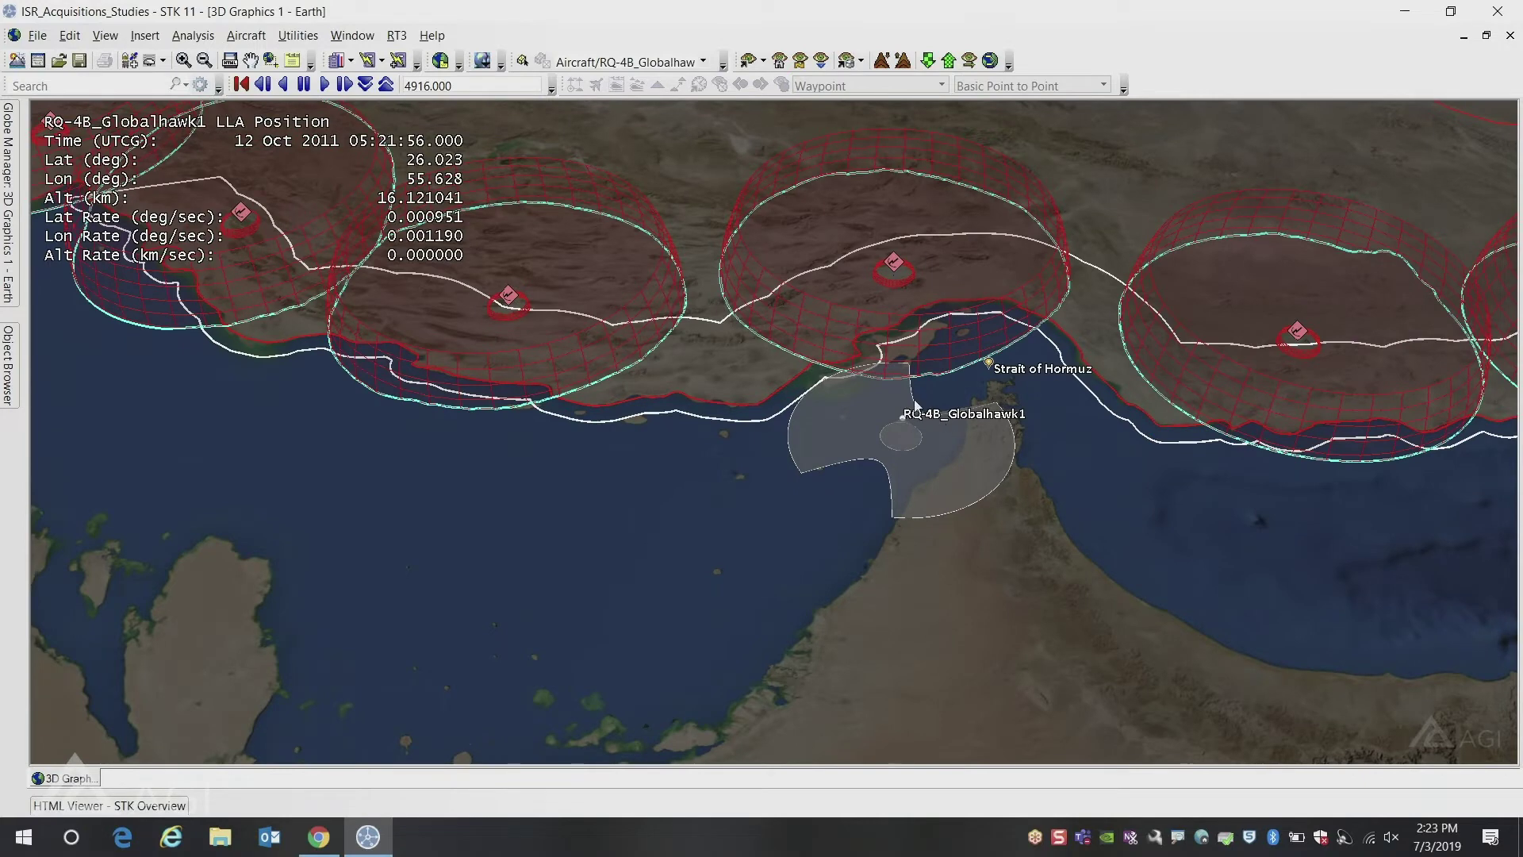
pyautogui.moveTo(1067, 450); pyautogui.dragTo(1050, 454)
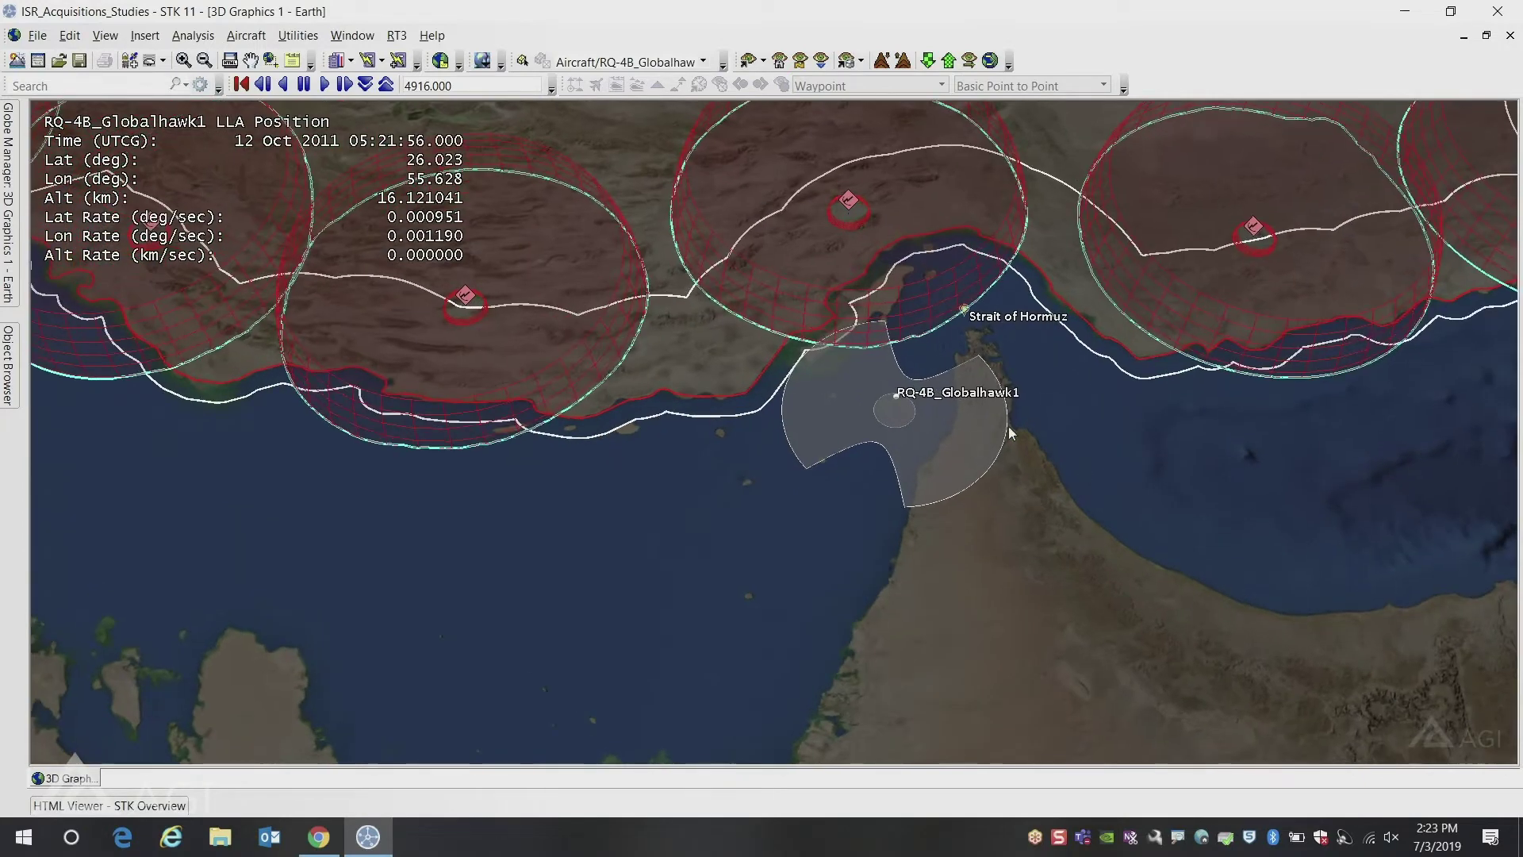
pyautogui.click(523, 61)
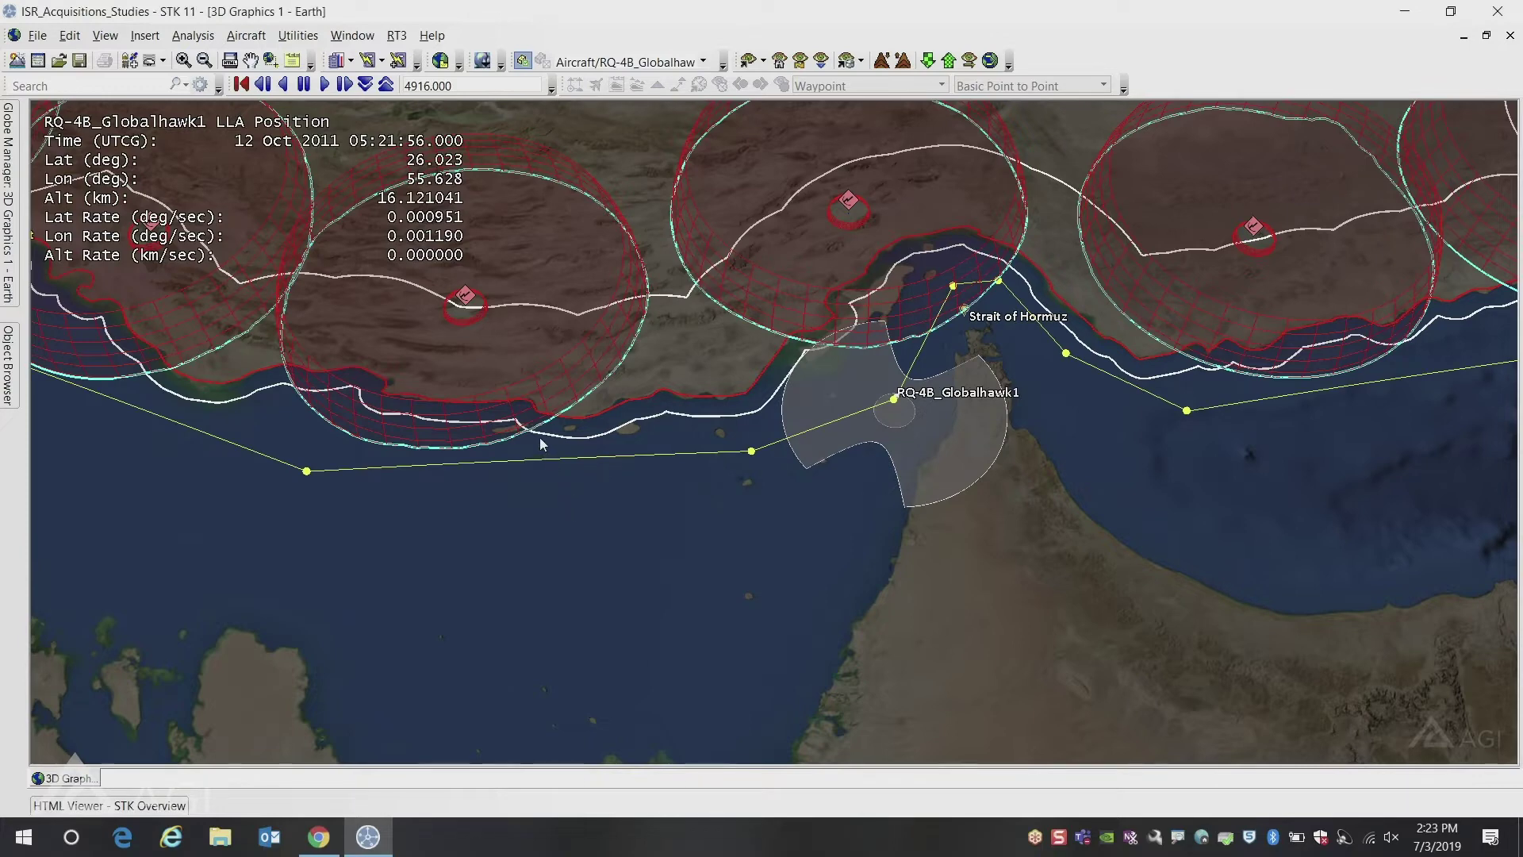
pyautogui.moveTo(540, 438); pyautogui.dragTo(550, 500, button='right')
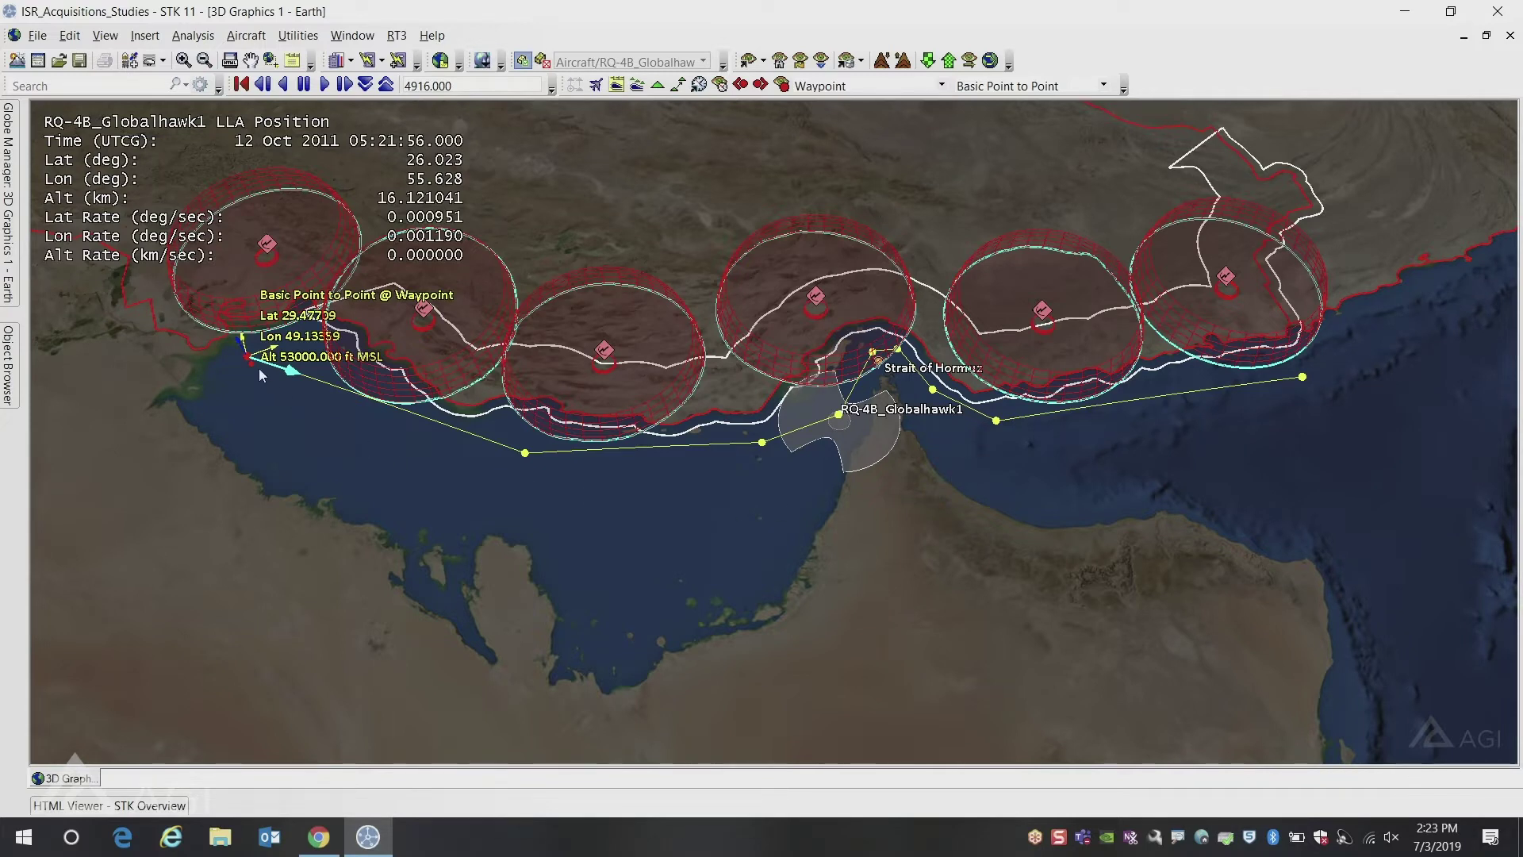
pyautogui.moveTo(247, 359); pyautogui.dragTo(628, 674)
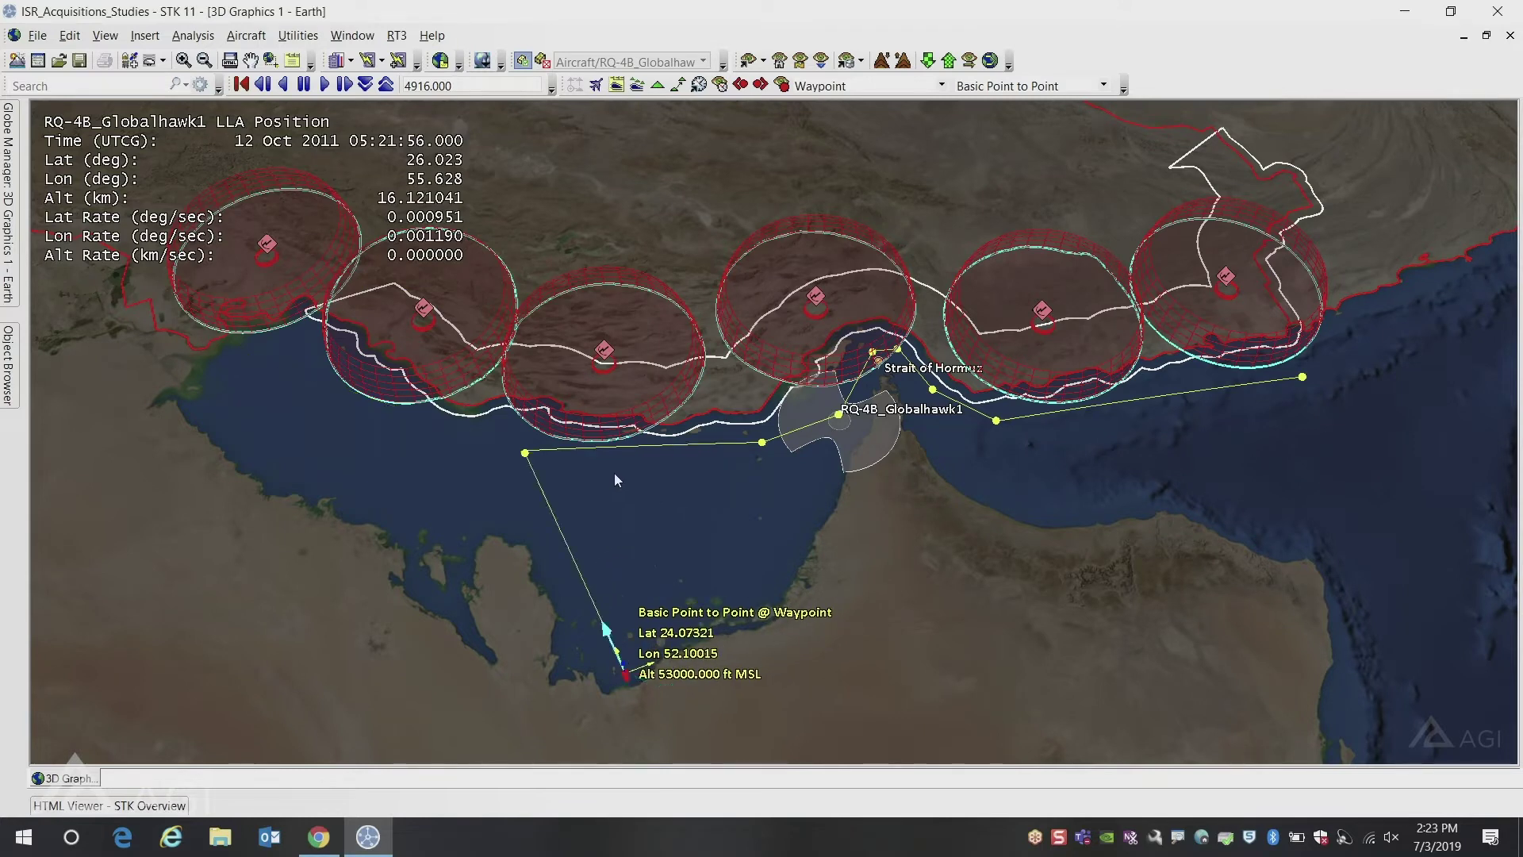
# Move the second waypoint to about latitude 24.91, longitude 52.56, and add a Basic Point to Point waypoint after it at about 25.62, 52.40.
pyautogui.click(526, 454)
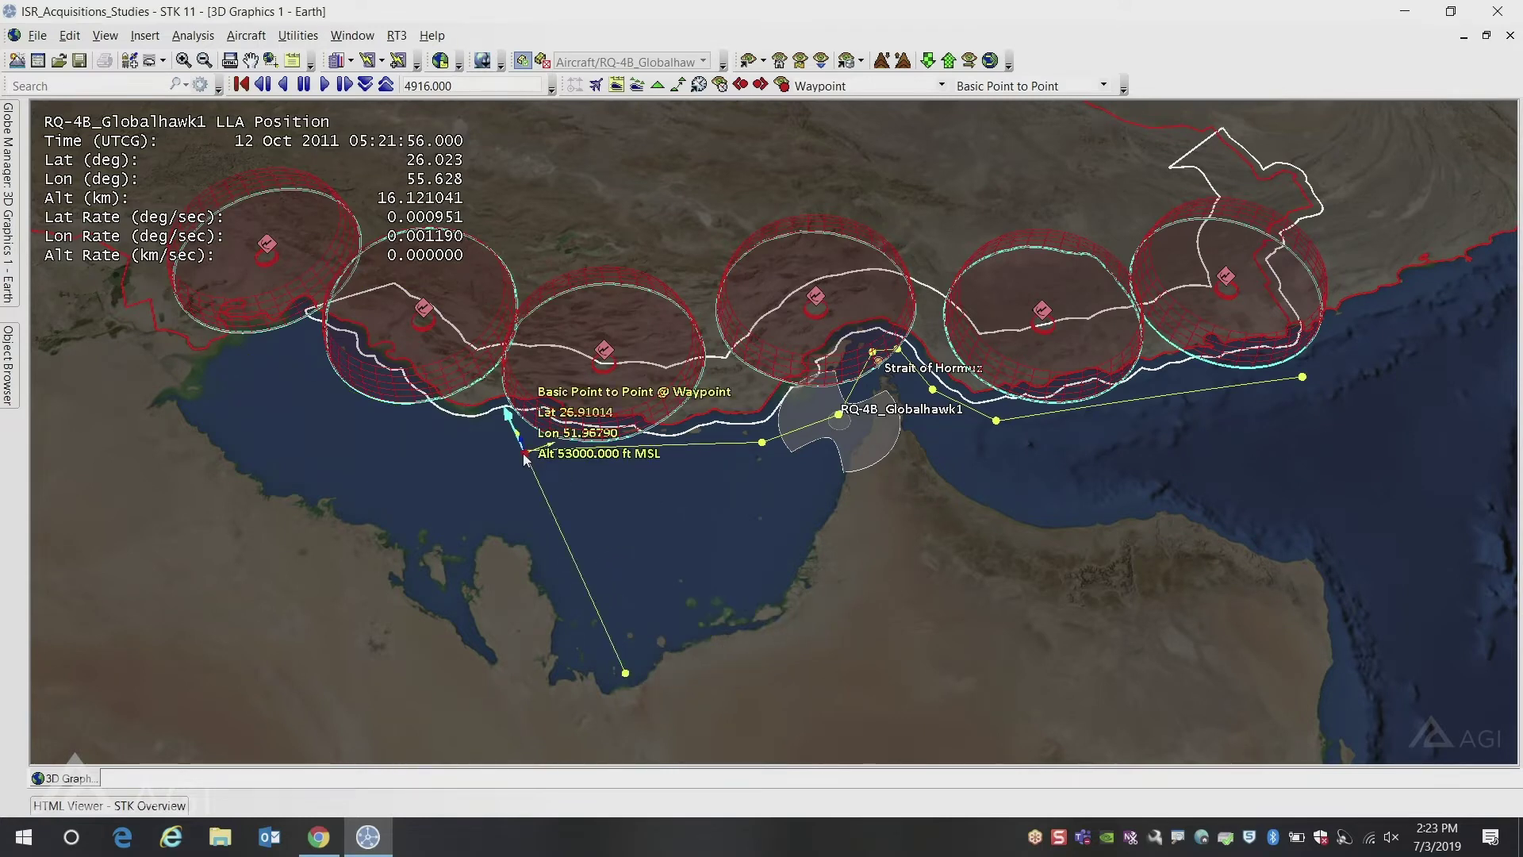
pyautogui.moveTo(526, 459); pyautogui.dragTo(635, 584)
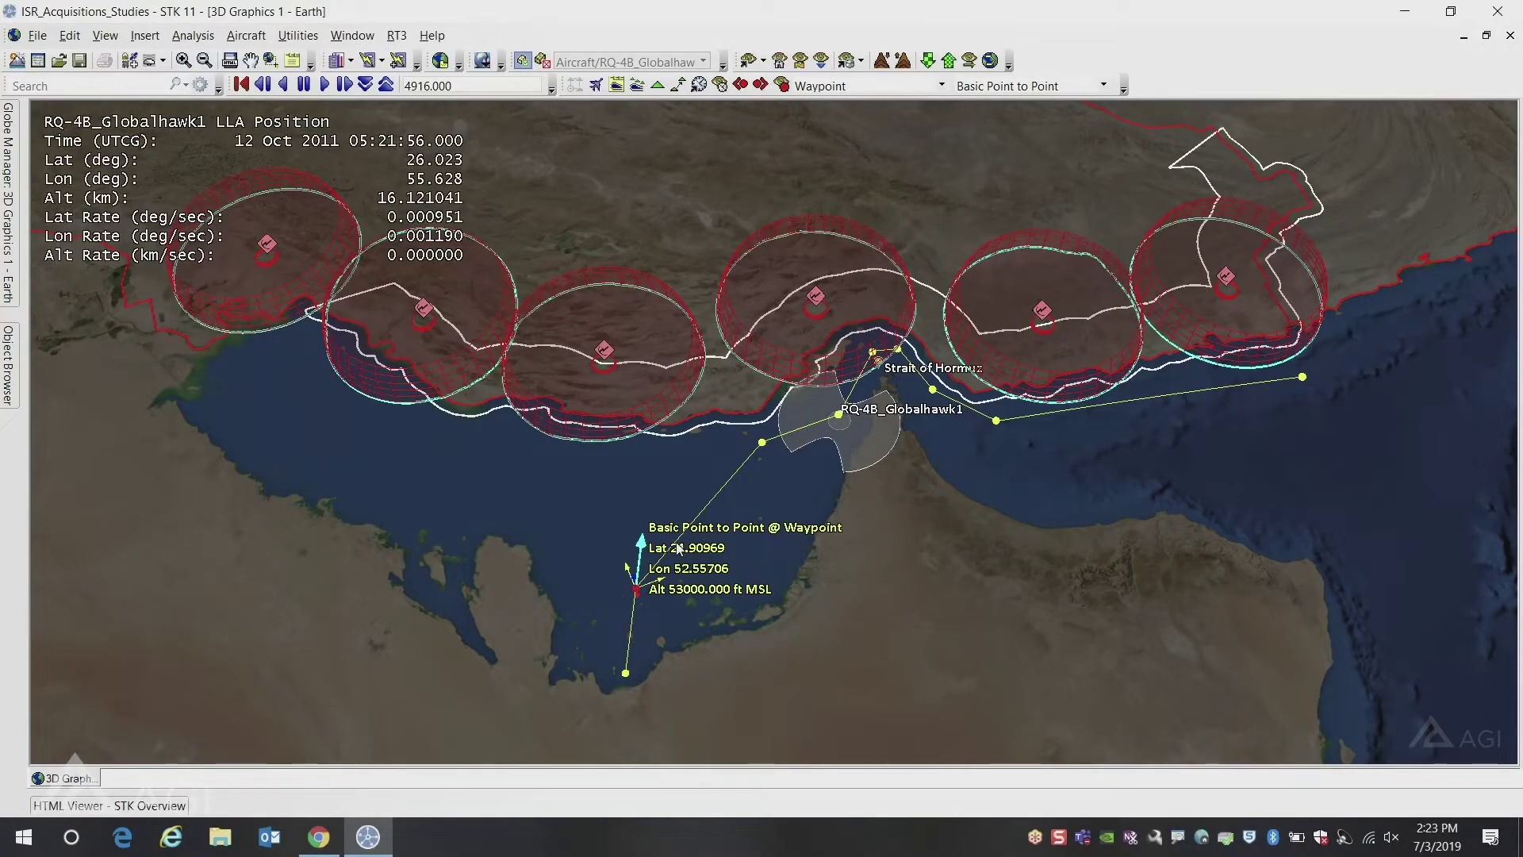
pyautogui.click(667, 551)
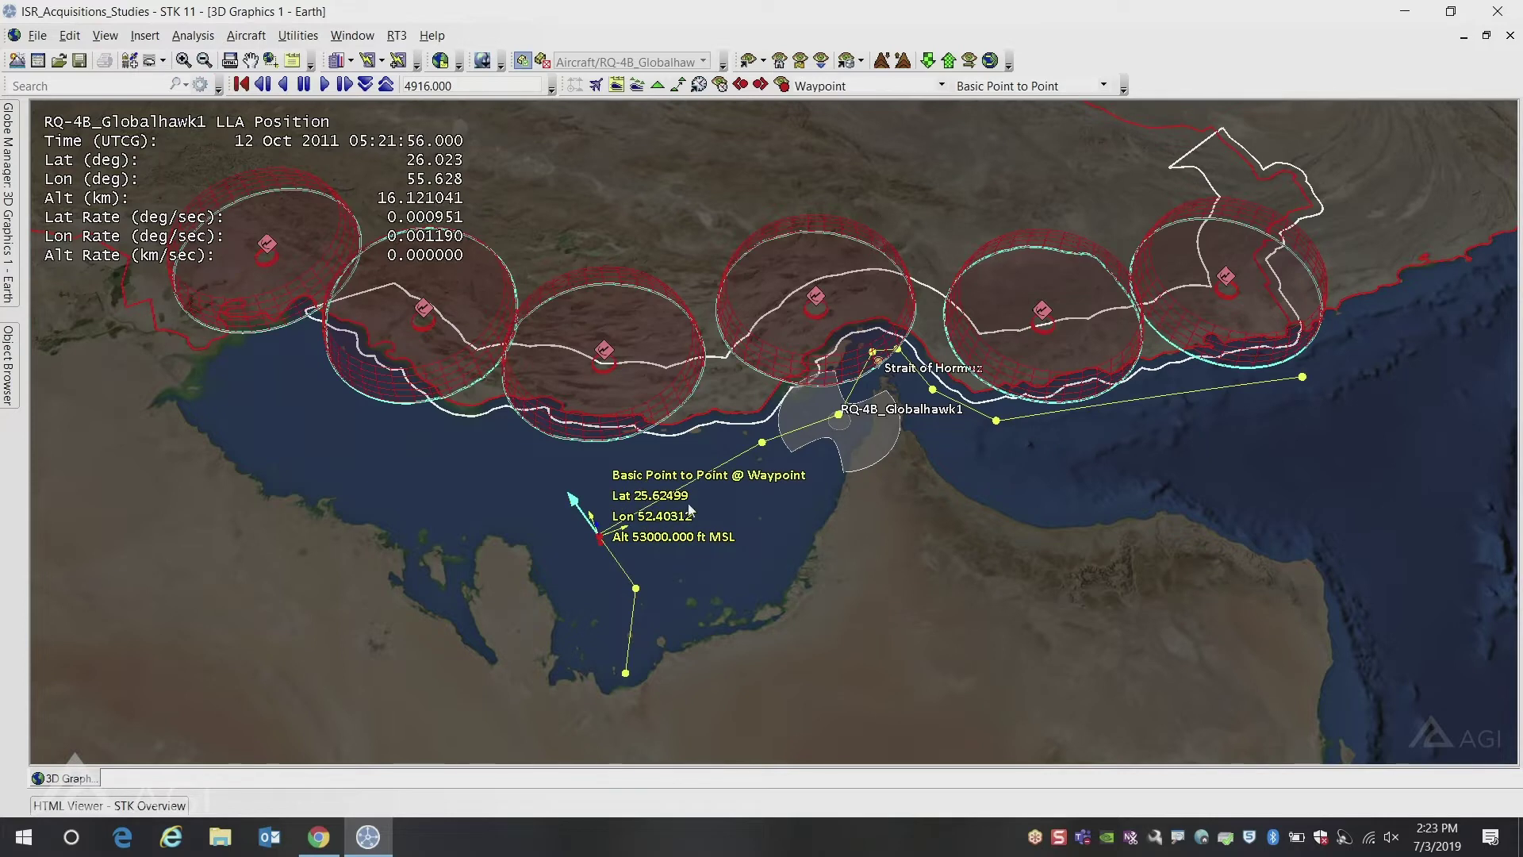
# Insert a Holding - Figure-8 procedure on the following route leg at about latitude 25.77, longitude 53.01.
pyautogui.click(1009, 85)
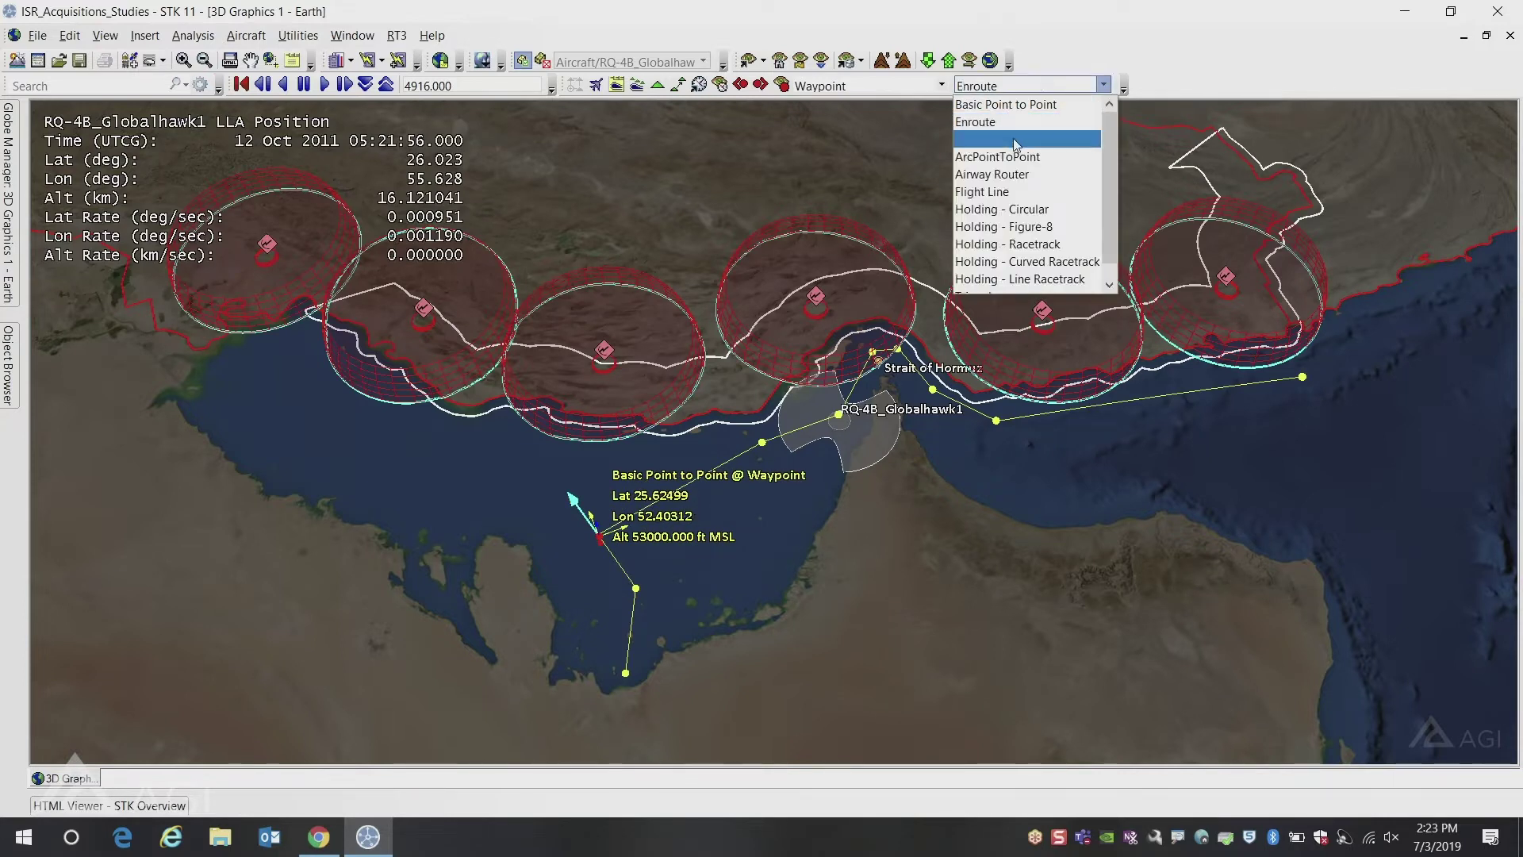
pyautogui.click(1024, 228)
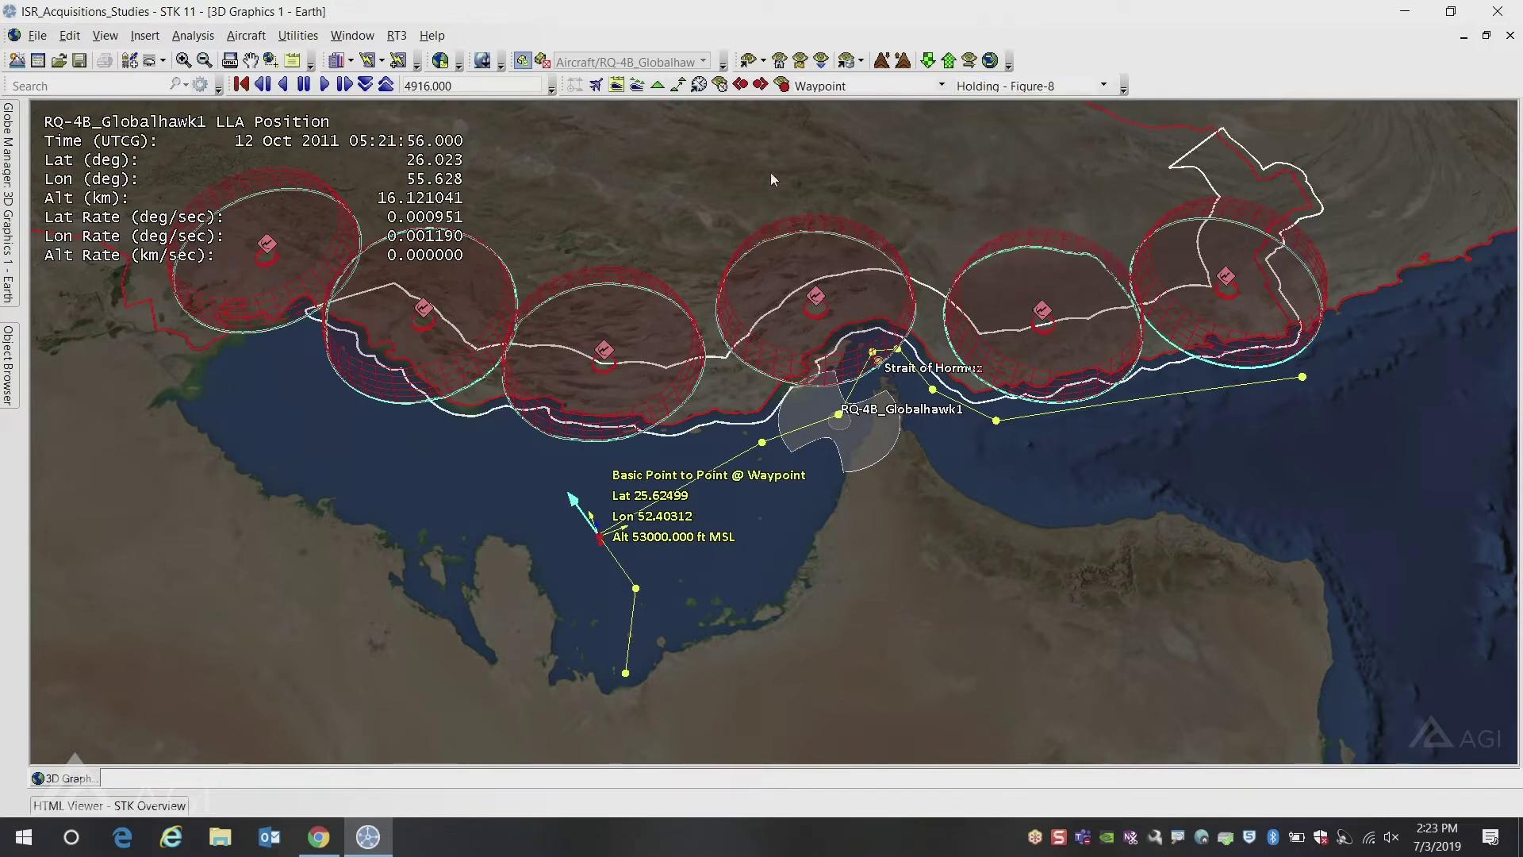
pyautogui.click(688, 486)
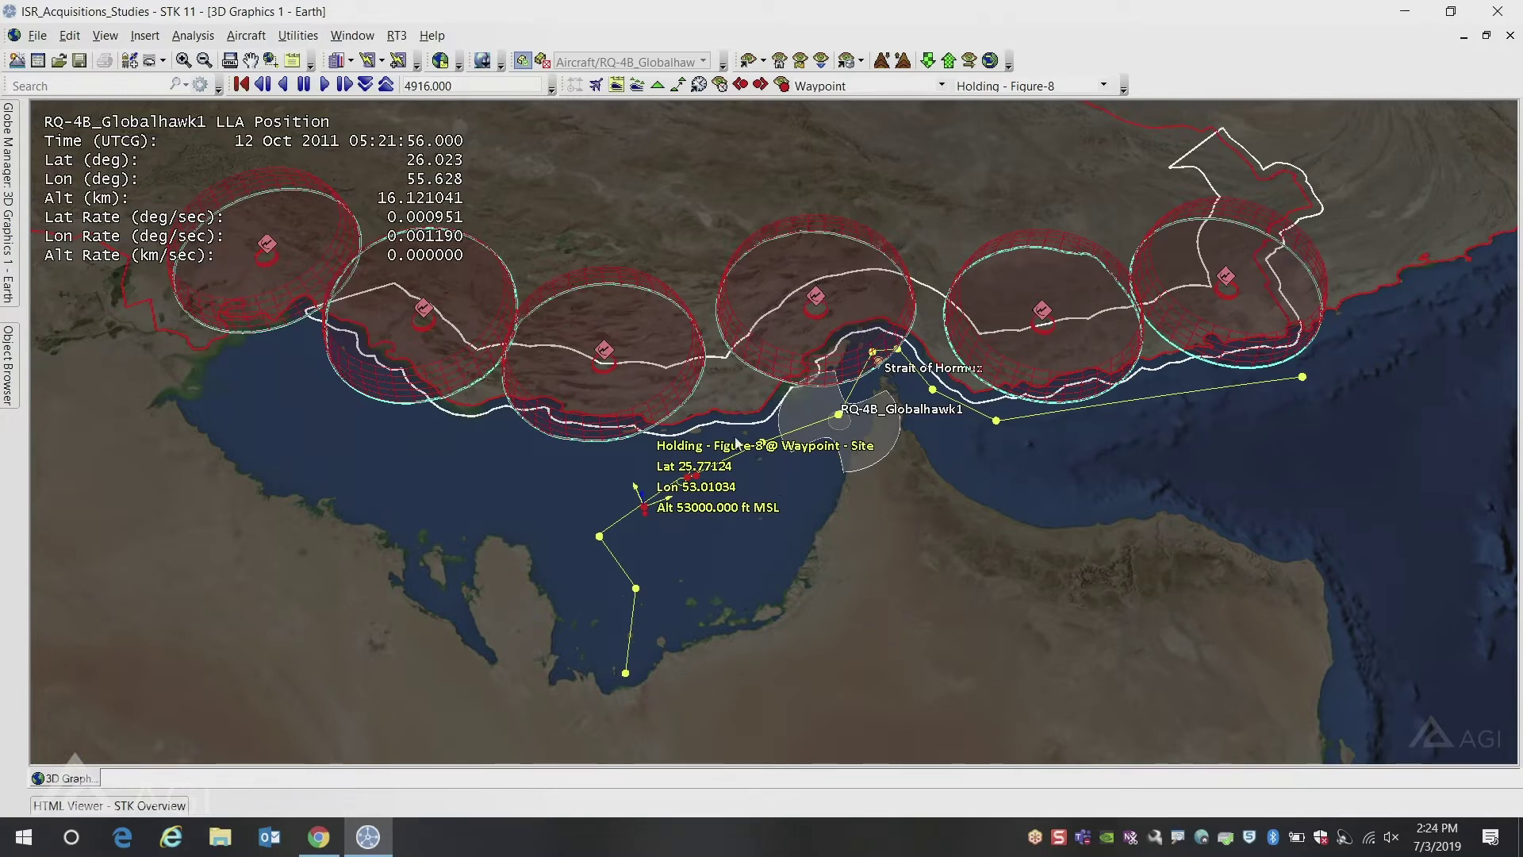
# Examine the edited route against the threat domes and the coastal boundary line around the Strait of Hormuz from several angles.
pyautogui.scroll(-2, 744, 463)
pyautogui.moveTo(744, 466)
pyautogui.mouseDown(button='right')
pyautogui.moveTo(735, 375)
pyautogui.moveTo(763, 462)
pyautogui.mouseUp(button='right')
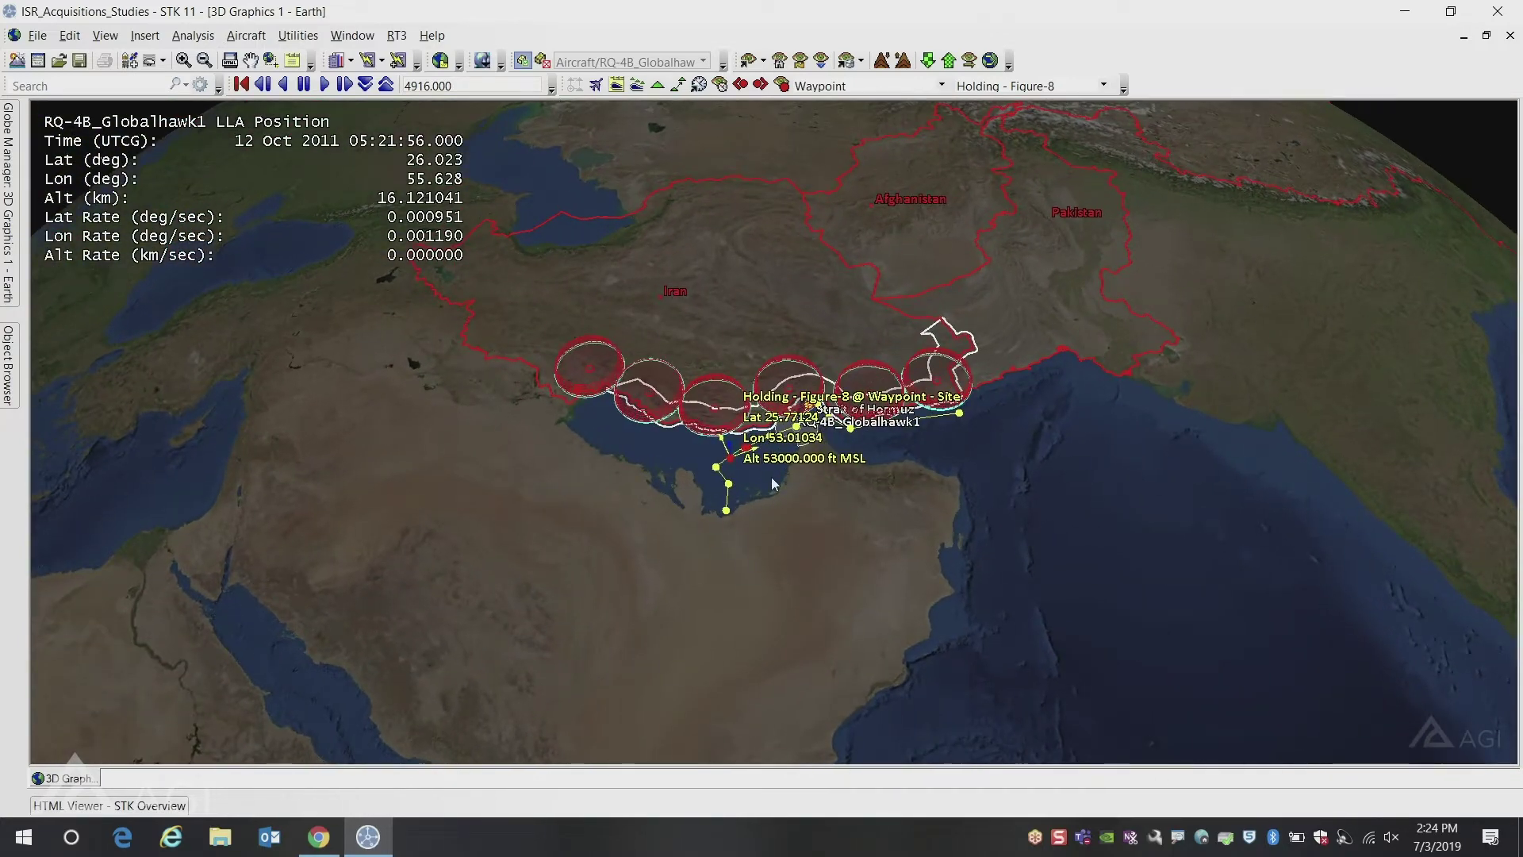
pyautogui.moveTo(787, 498); pyautogui.dragTo(743, 463)
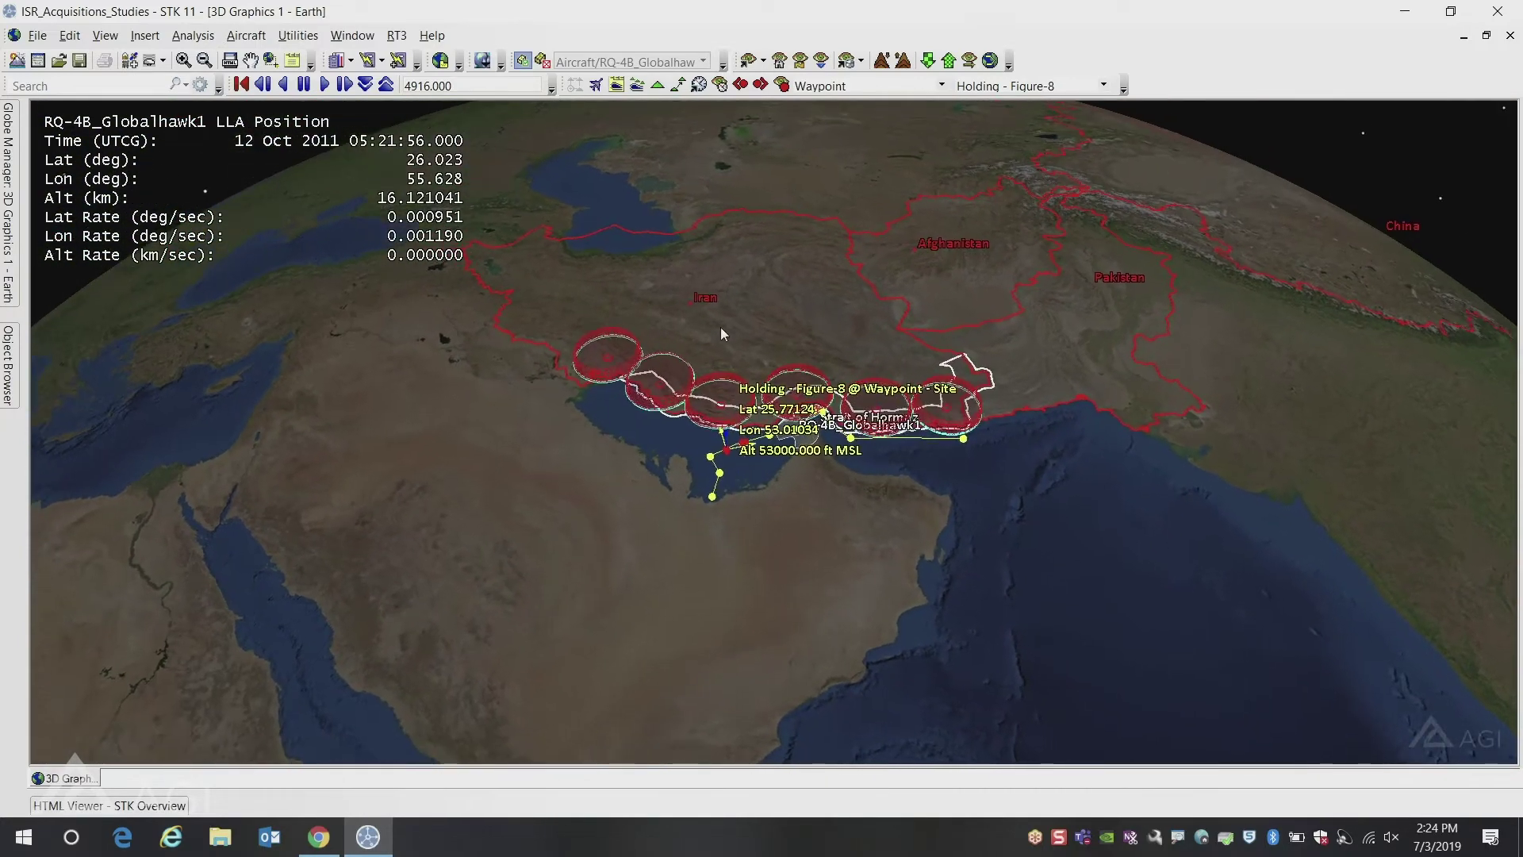
pyautogui.scroll(5, 720, 326)
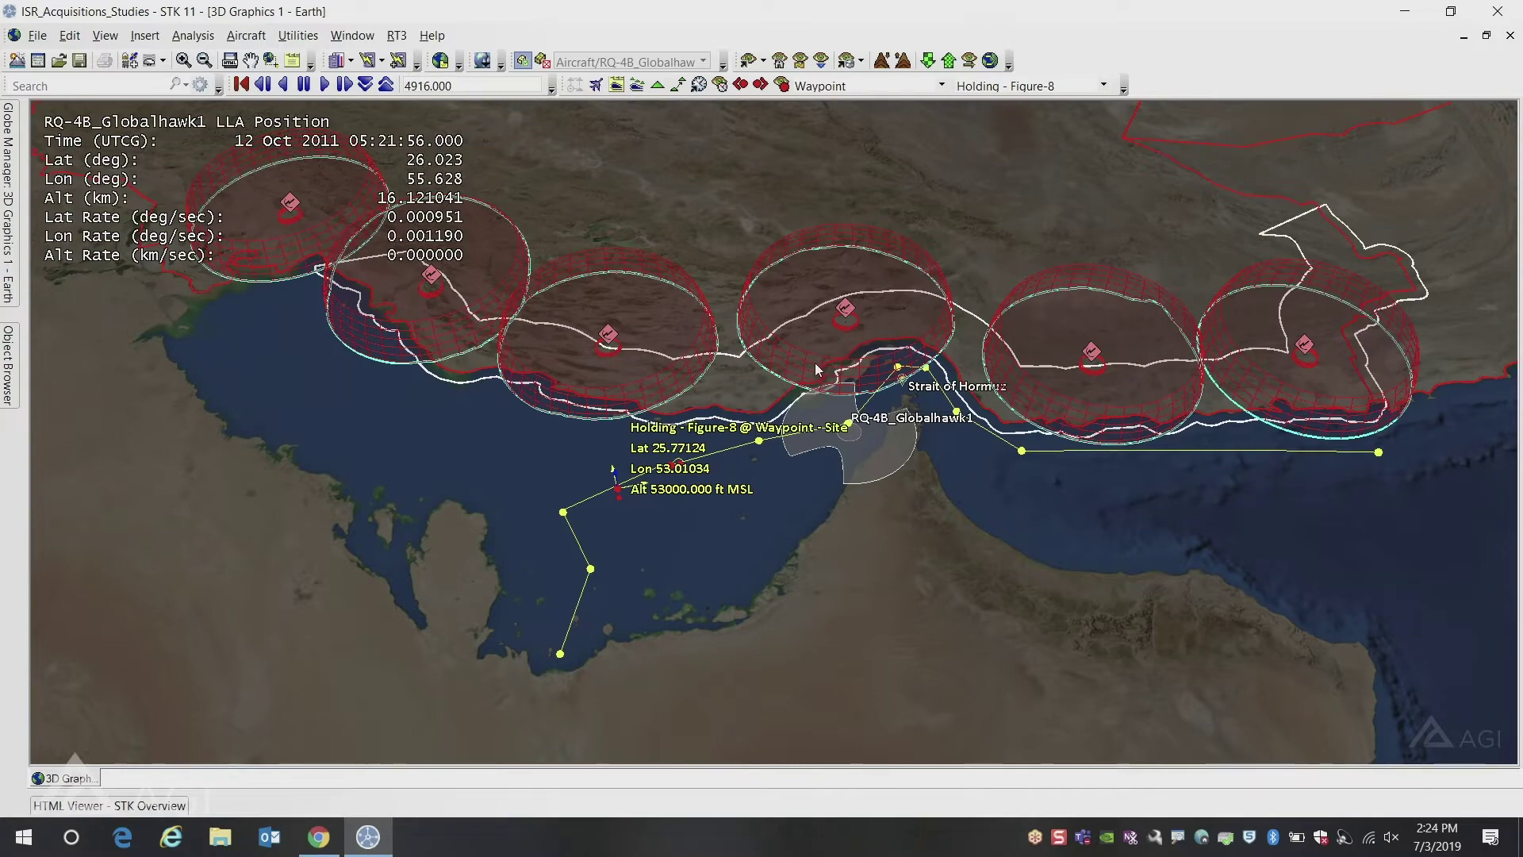
pyautogui.moveTo(792, 340); pyautogui.dragTo(845, 324)
pyautogui.scroll(4, 845, 326)
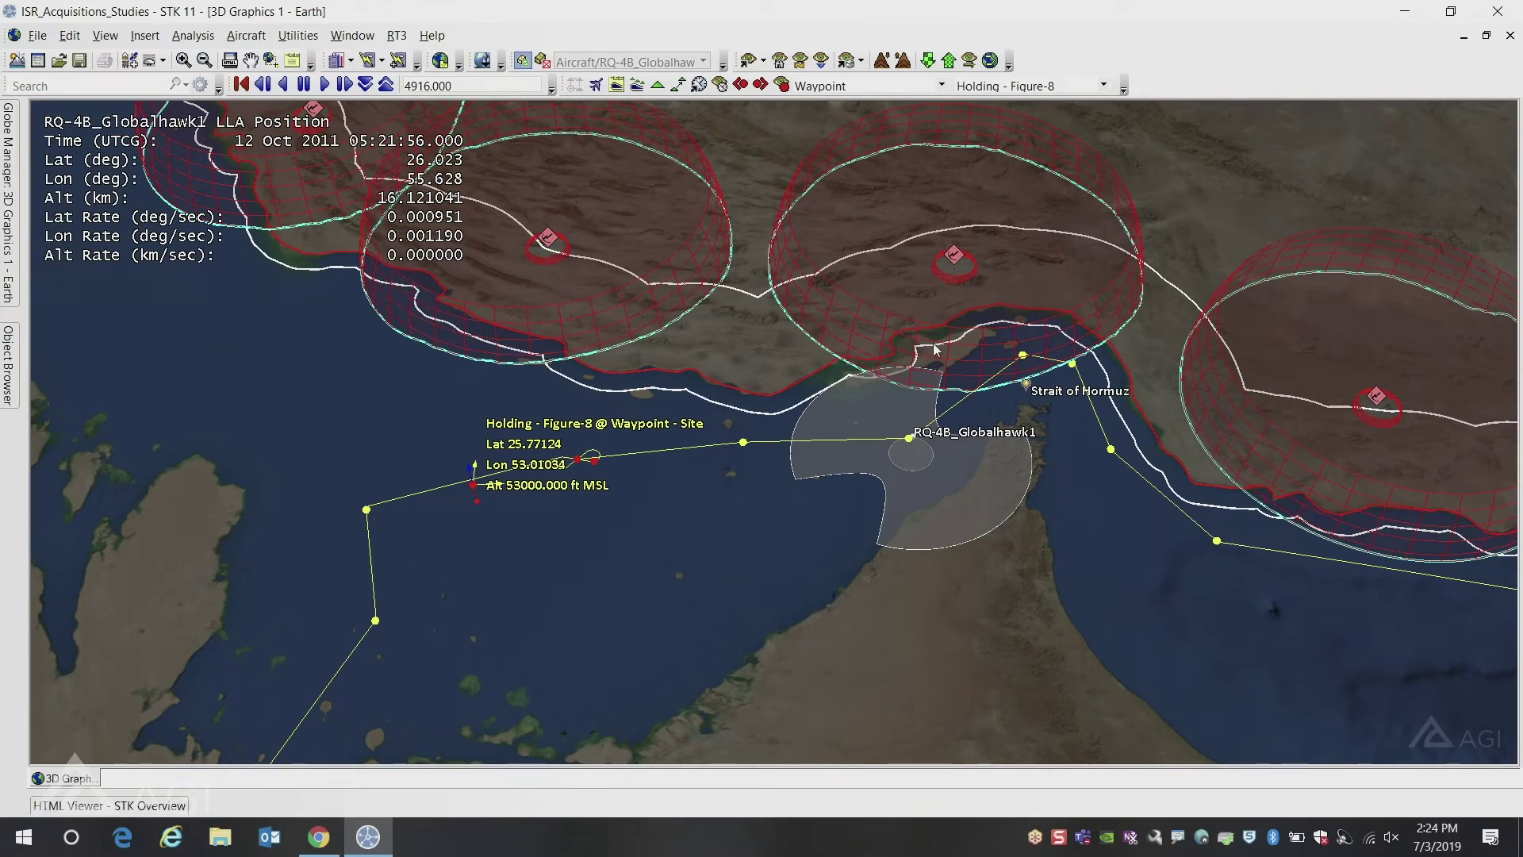
pyautogui.moveTo(1158, 465); pyautogui.dragTo(1168, 481)
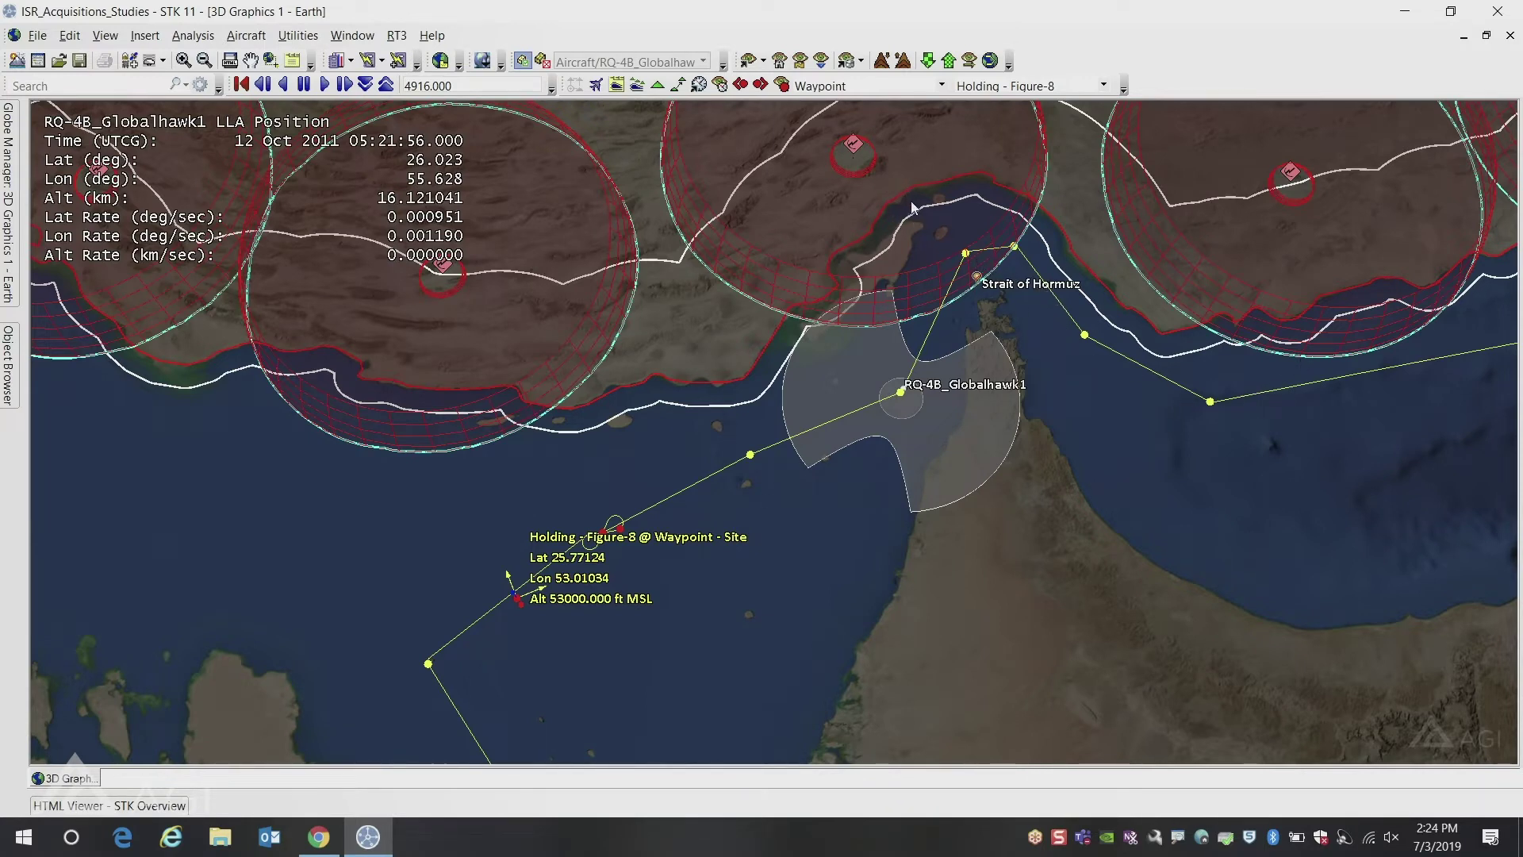
pyautogui.scroll(-3, 759, 398)
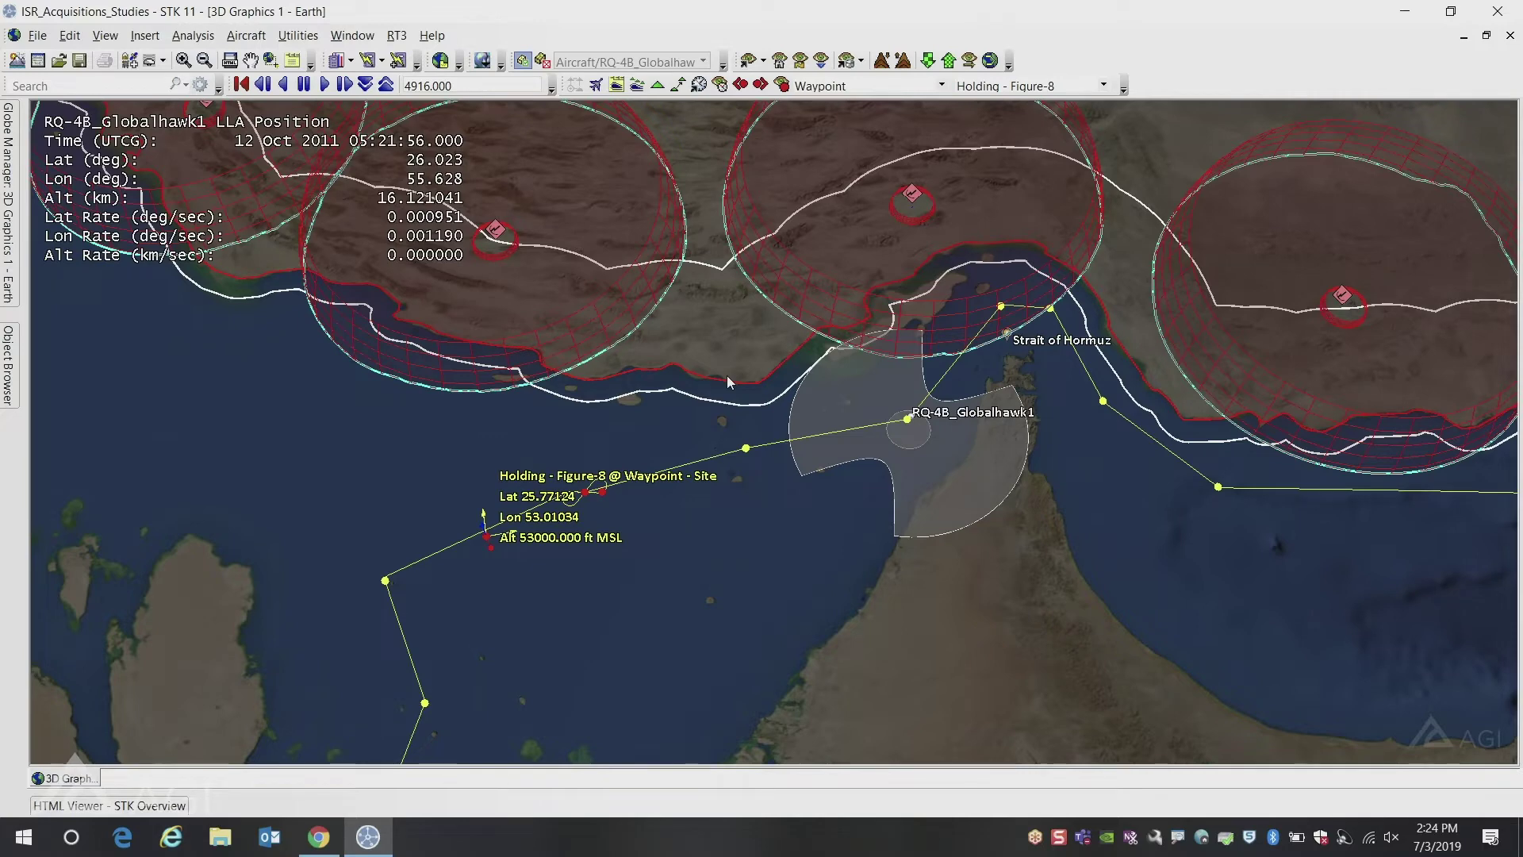
pyautogui.moveTo(589, 516); pyautogui.dragTo(596, 554, button='right')
pyautogui.moveTo(541, 564); pyautogui.dragTo(528, 527)
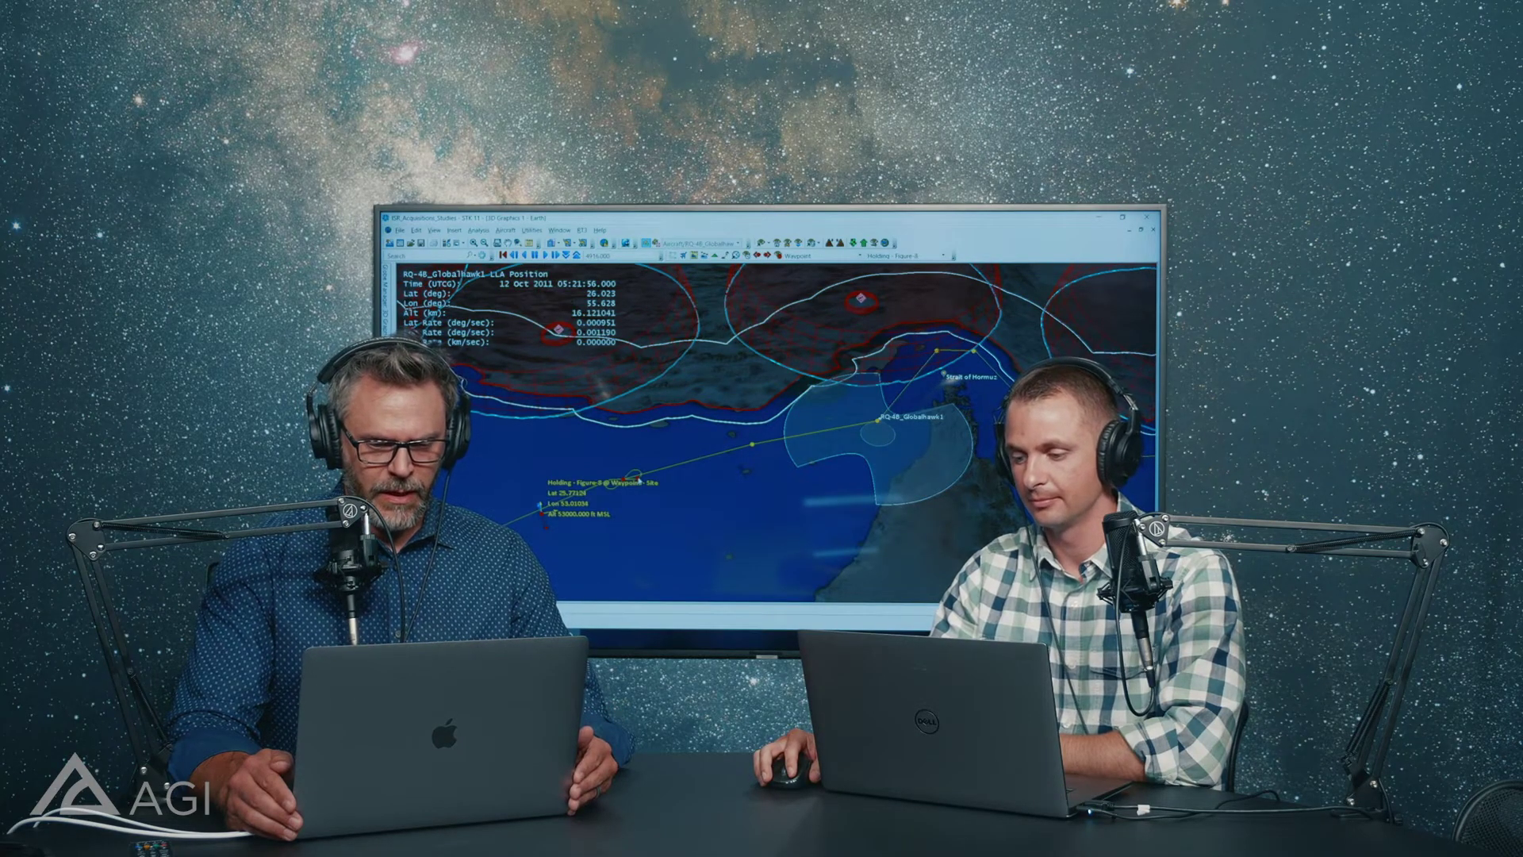
pyautogui.moveTo(934, 508); pyautogui.dragTo(934, 358)
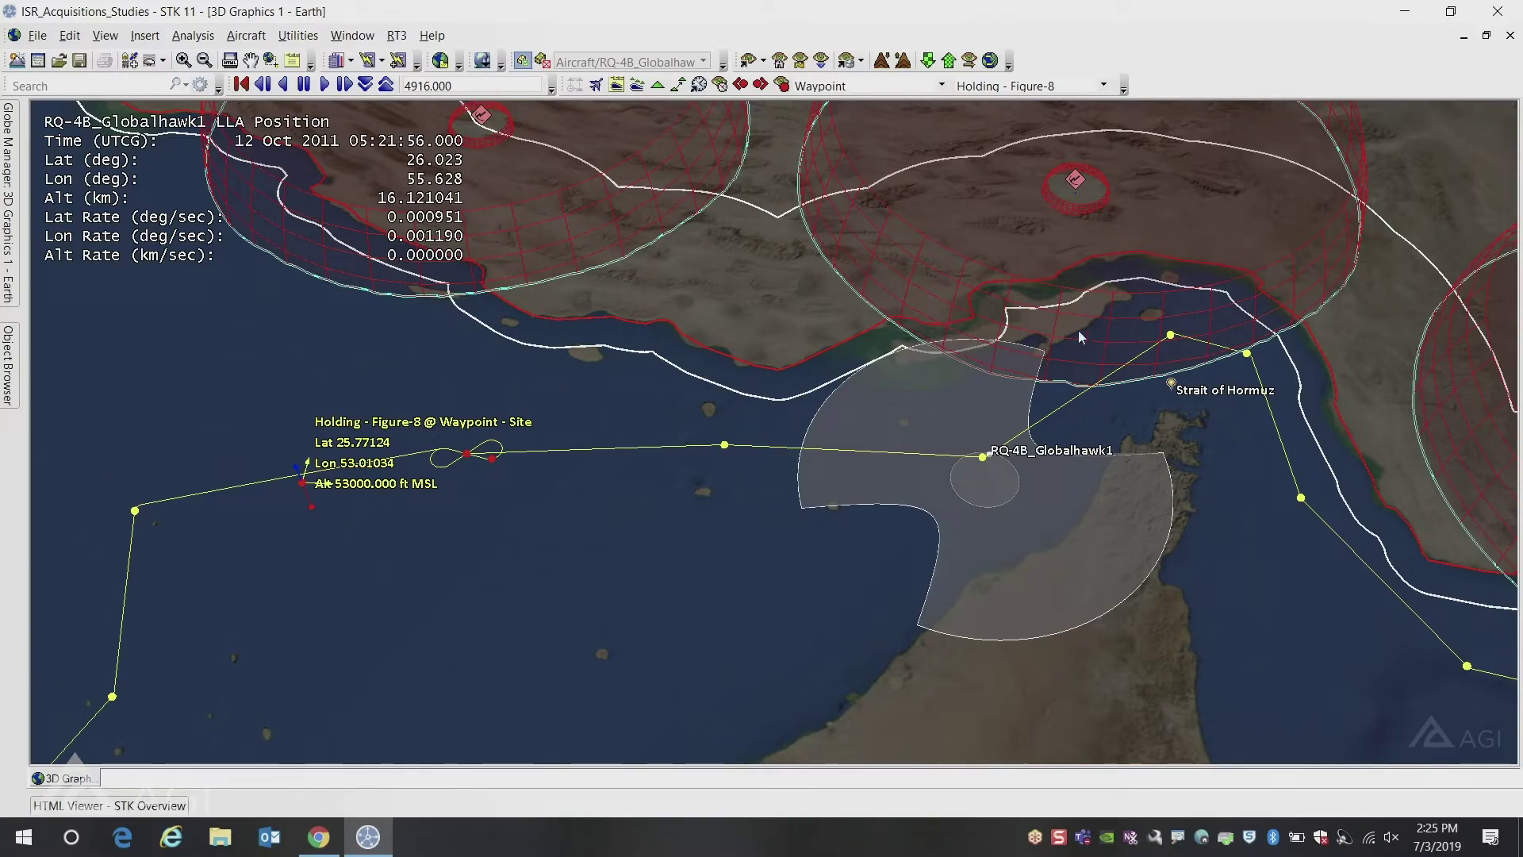
pyautogui.moveTo(1081, 359); pyautogui.dragTo(953, 211)
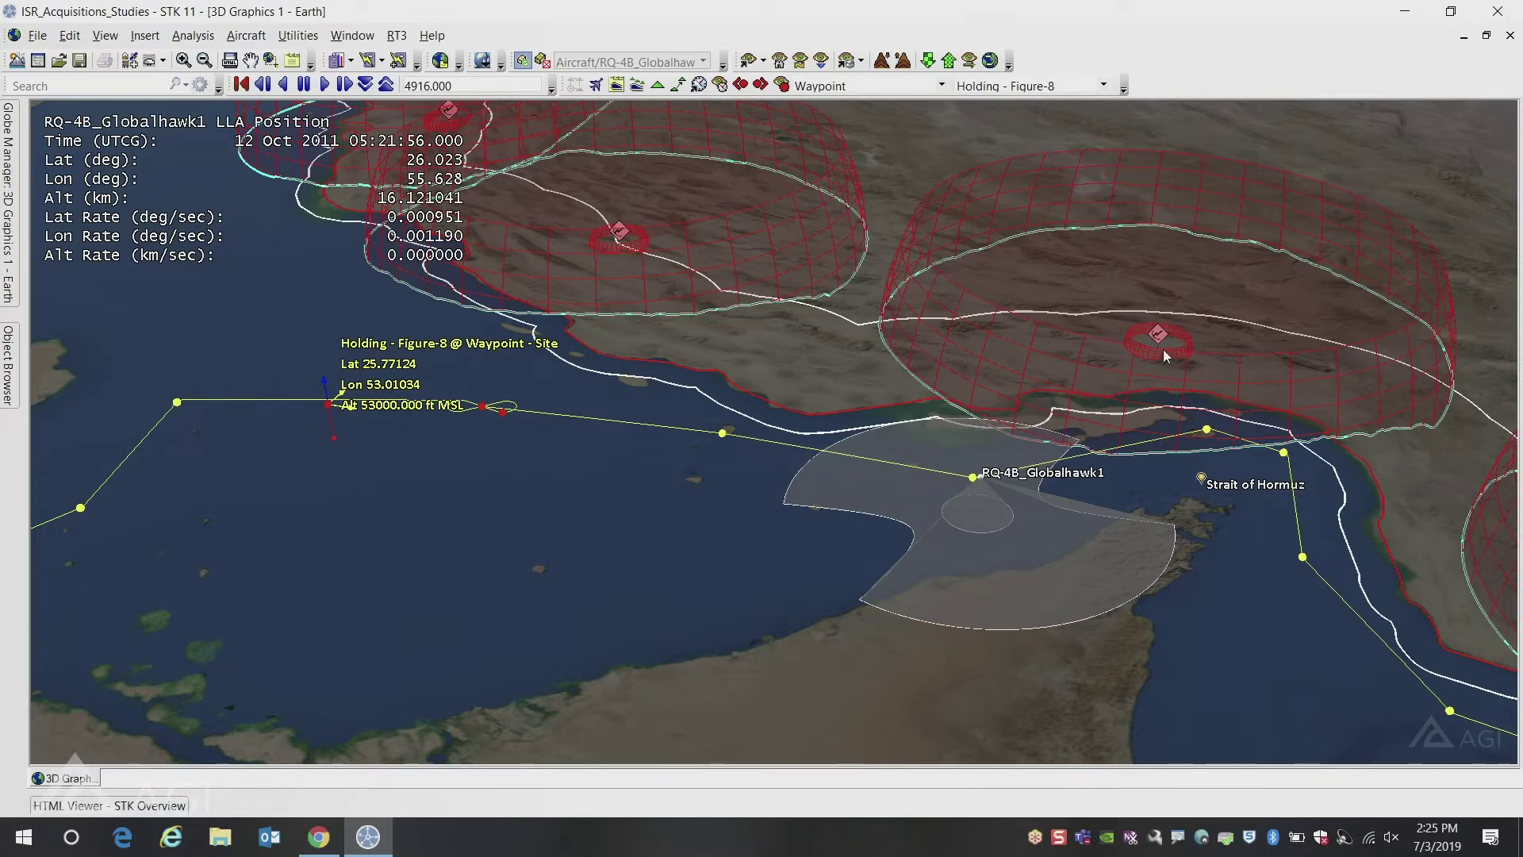
# Enlarge the Figure-8 hold by moving its Figure8Point east to about latitude 25.90, longitude 53.96.
pyautogui.moveTo(822, 441); pyautogui.dragTo(1001, 457)
pyautogui.moveTo(757, 555); pyautogui.dragTo(469, 547)
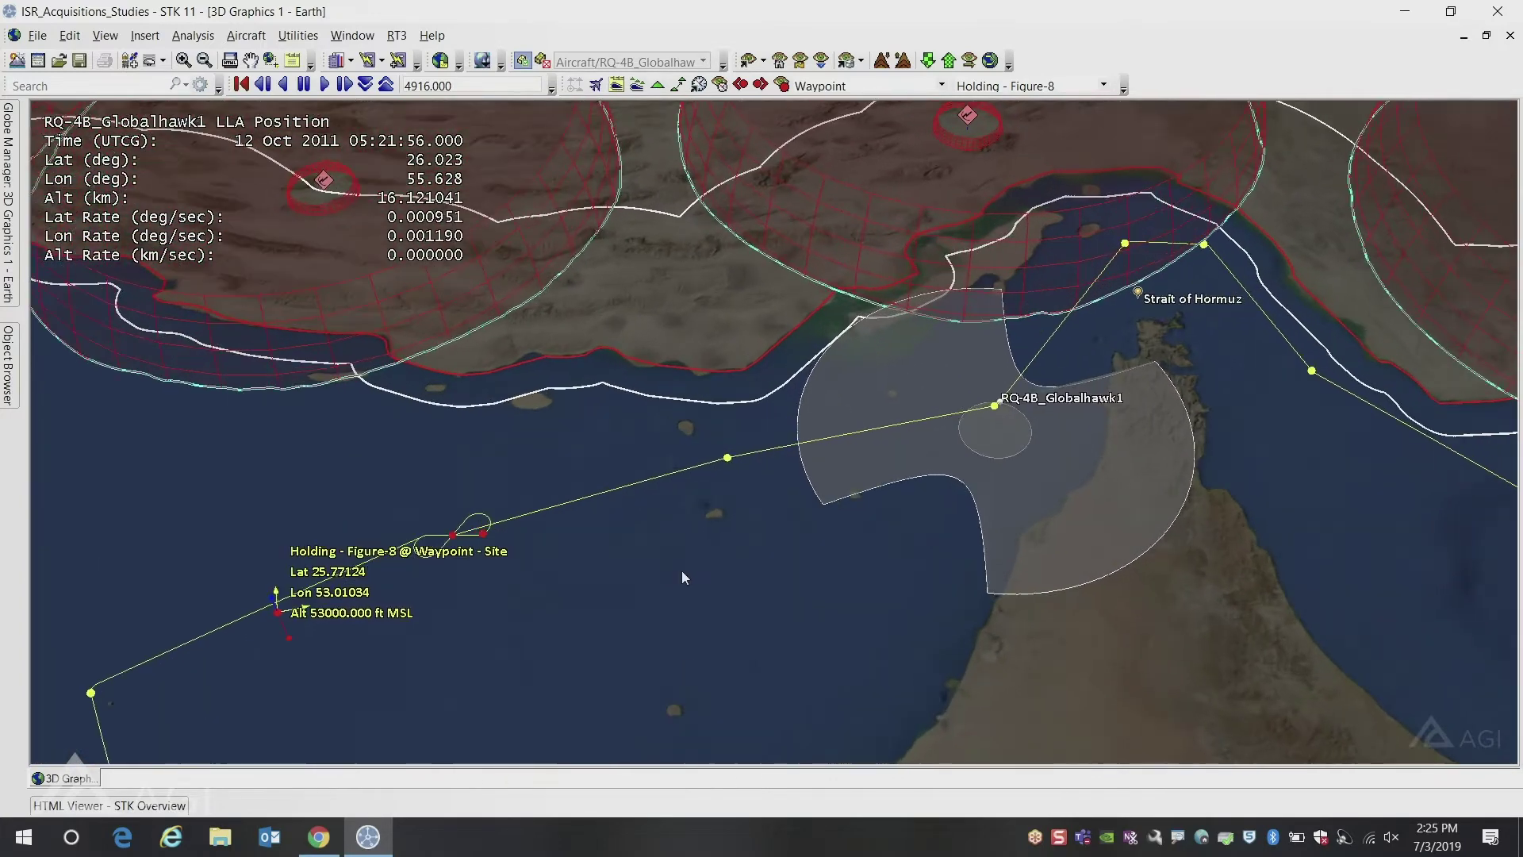
pyautogui.click(482, 534)
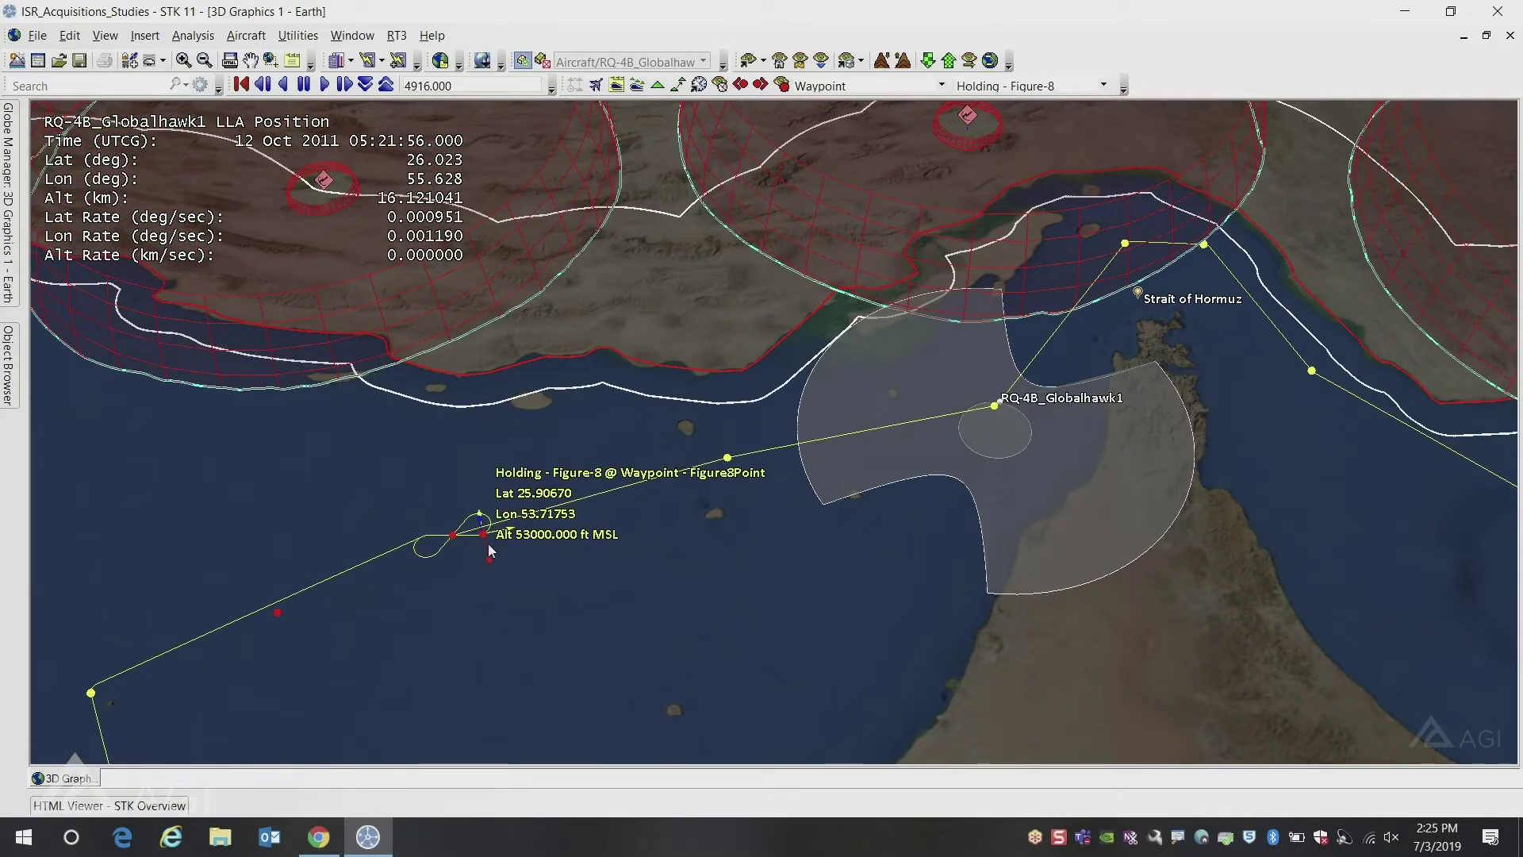
pyautogui.moveTo(483, 535); pyautogui.dragTo(554, 528)
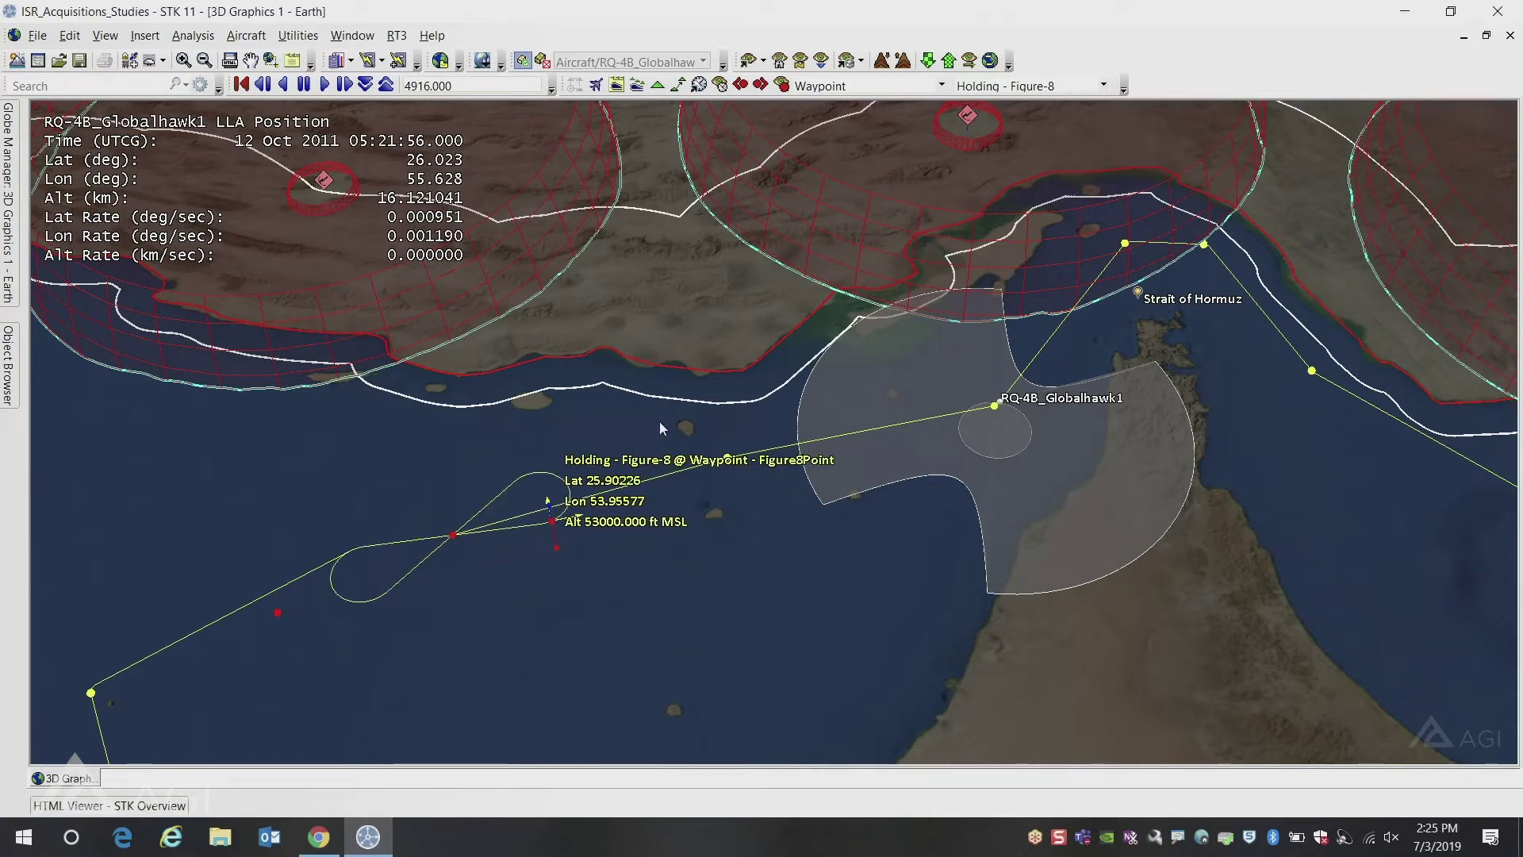
# Move the waypoint beside RQ-4B_Globalhawk1 north toward the threat dome, to about latitude 26.27, longitude 55.62.
pyautogui.click(994, 406)
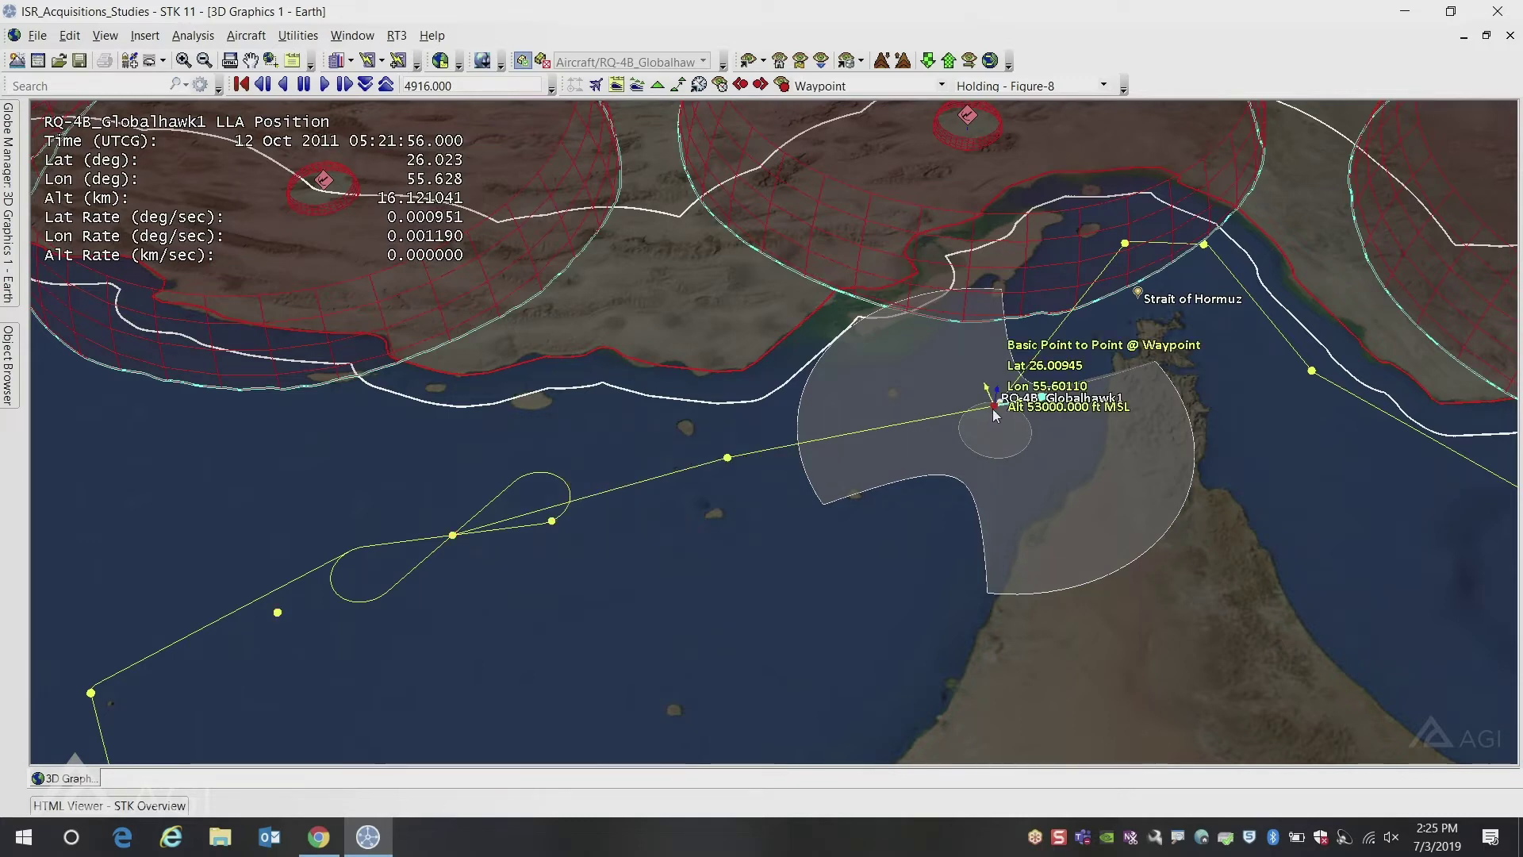
pyautogui.moveTo(993, 408); pyautogui.dragTo(972, 349)
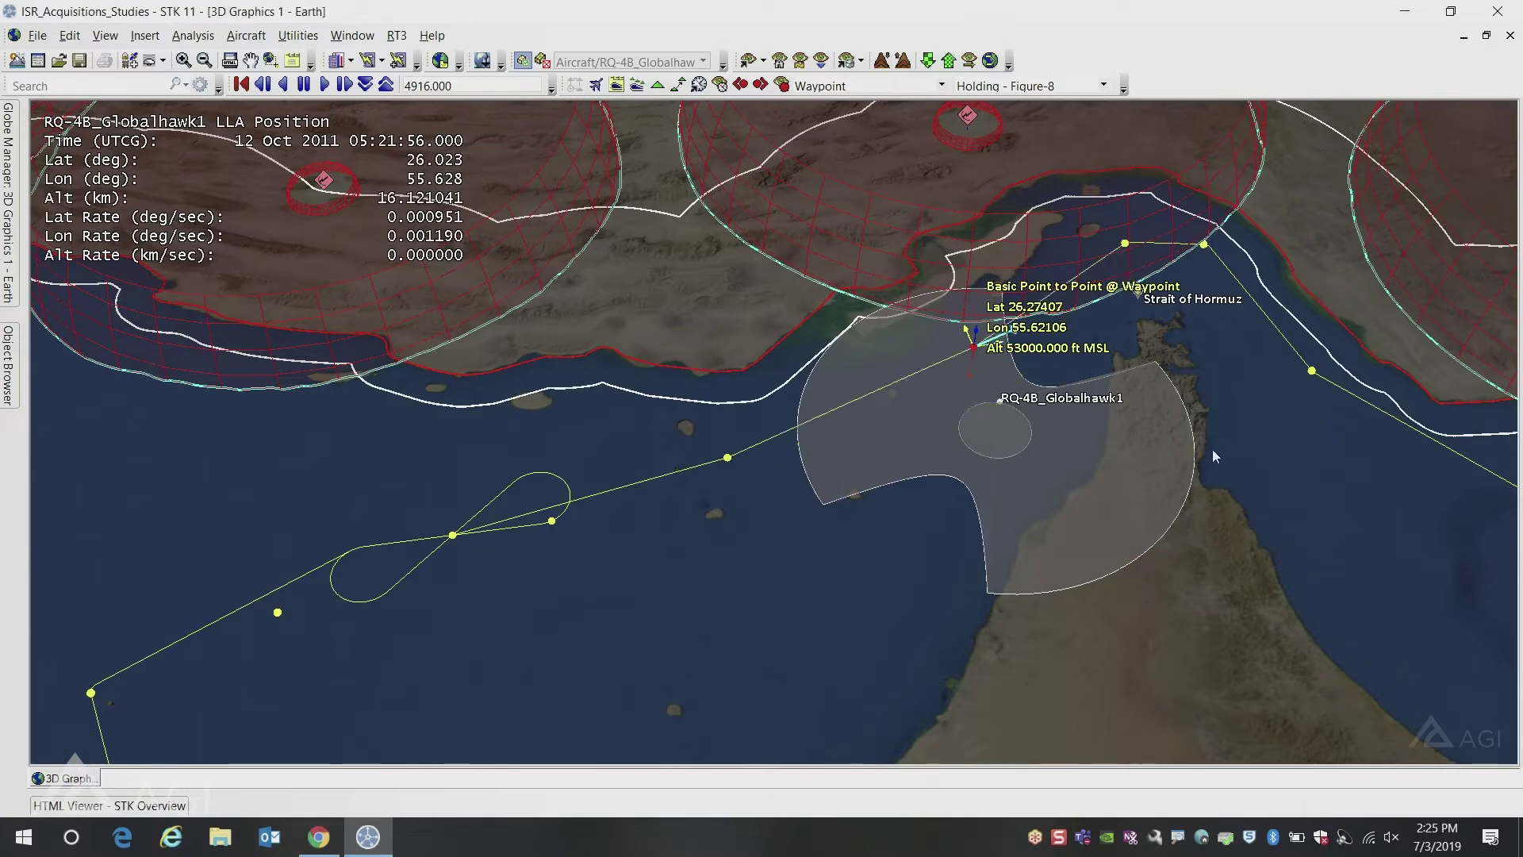
pyautogui.scroll(-5, 1234, 481)
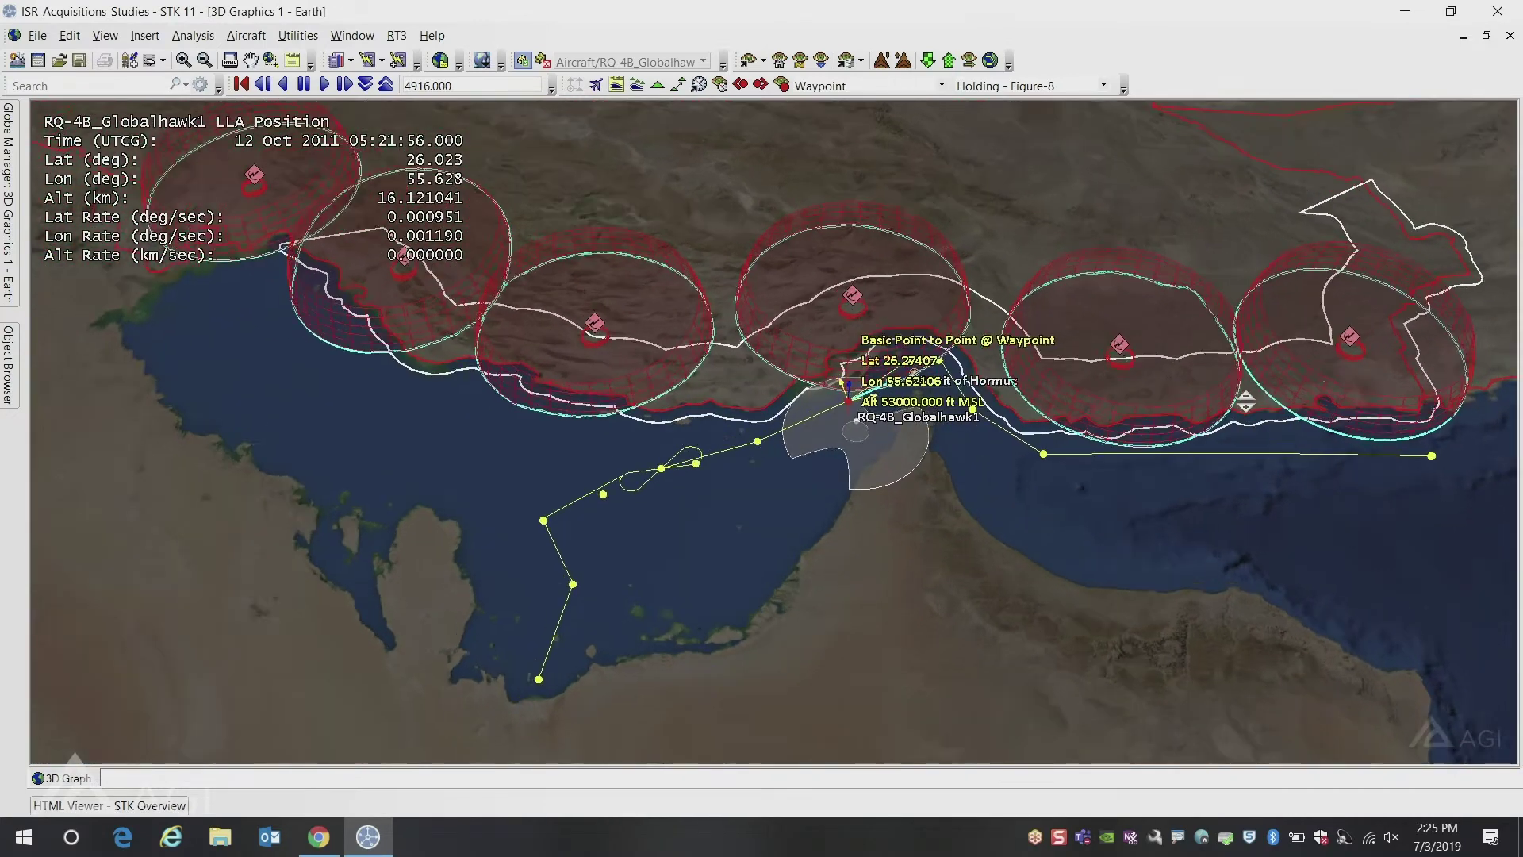
# Add Basic Point to Point waypoints for a return leg, including one near latitude 25.13, longitude 57.22, and finish editing the route.
pyautogui.scroll(-2, 1261, 441)
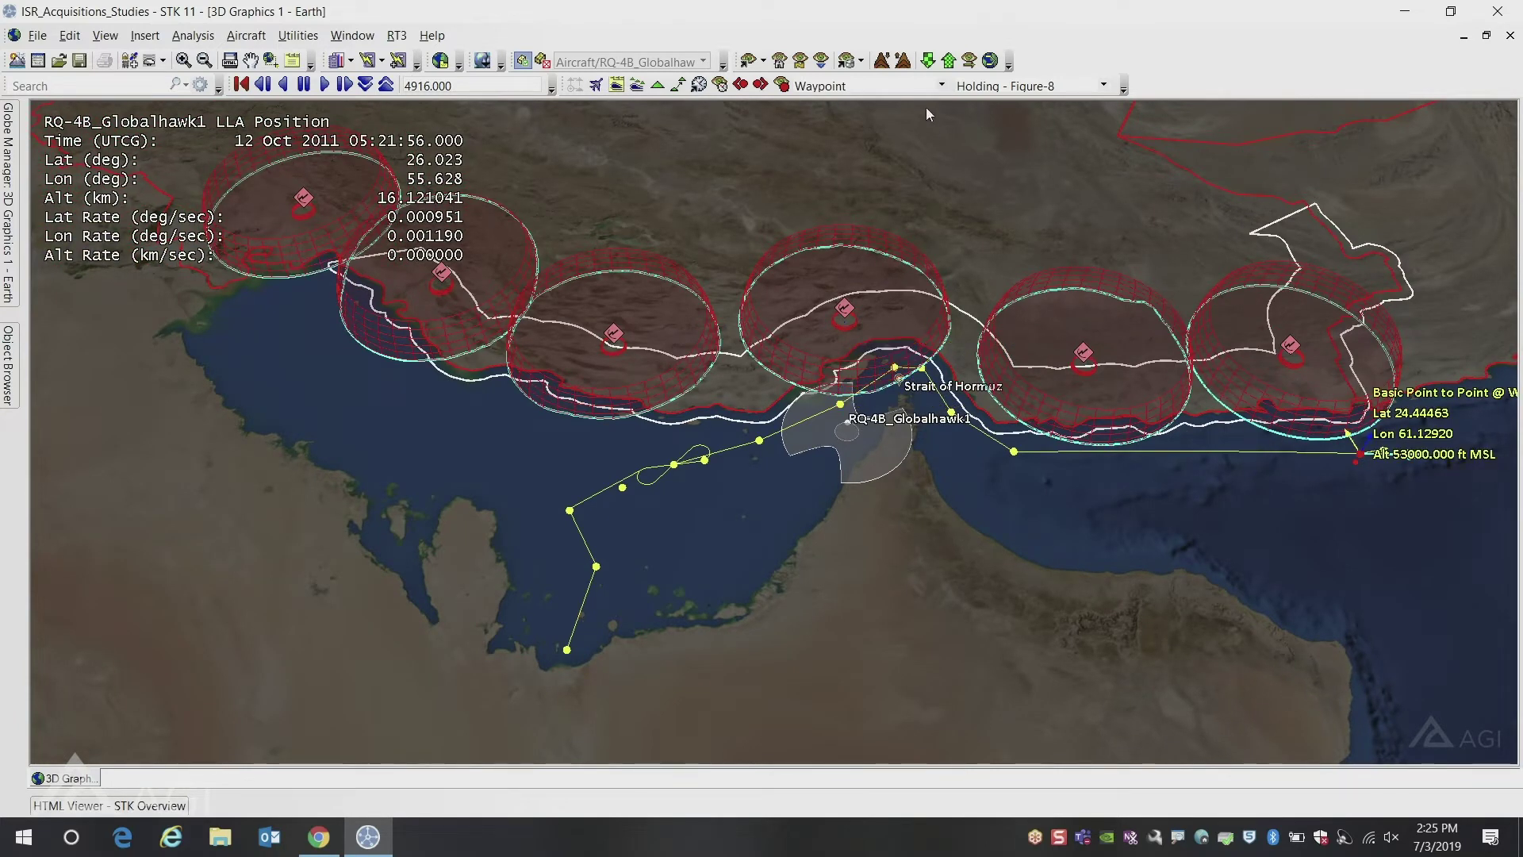
pyautogui.click(1104, 85)
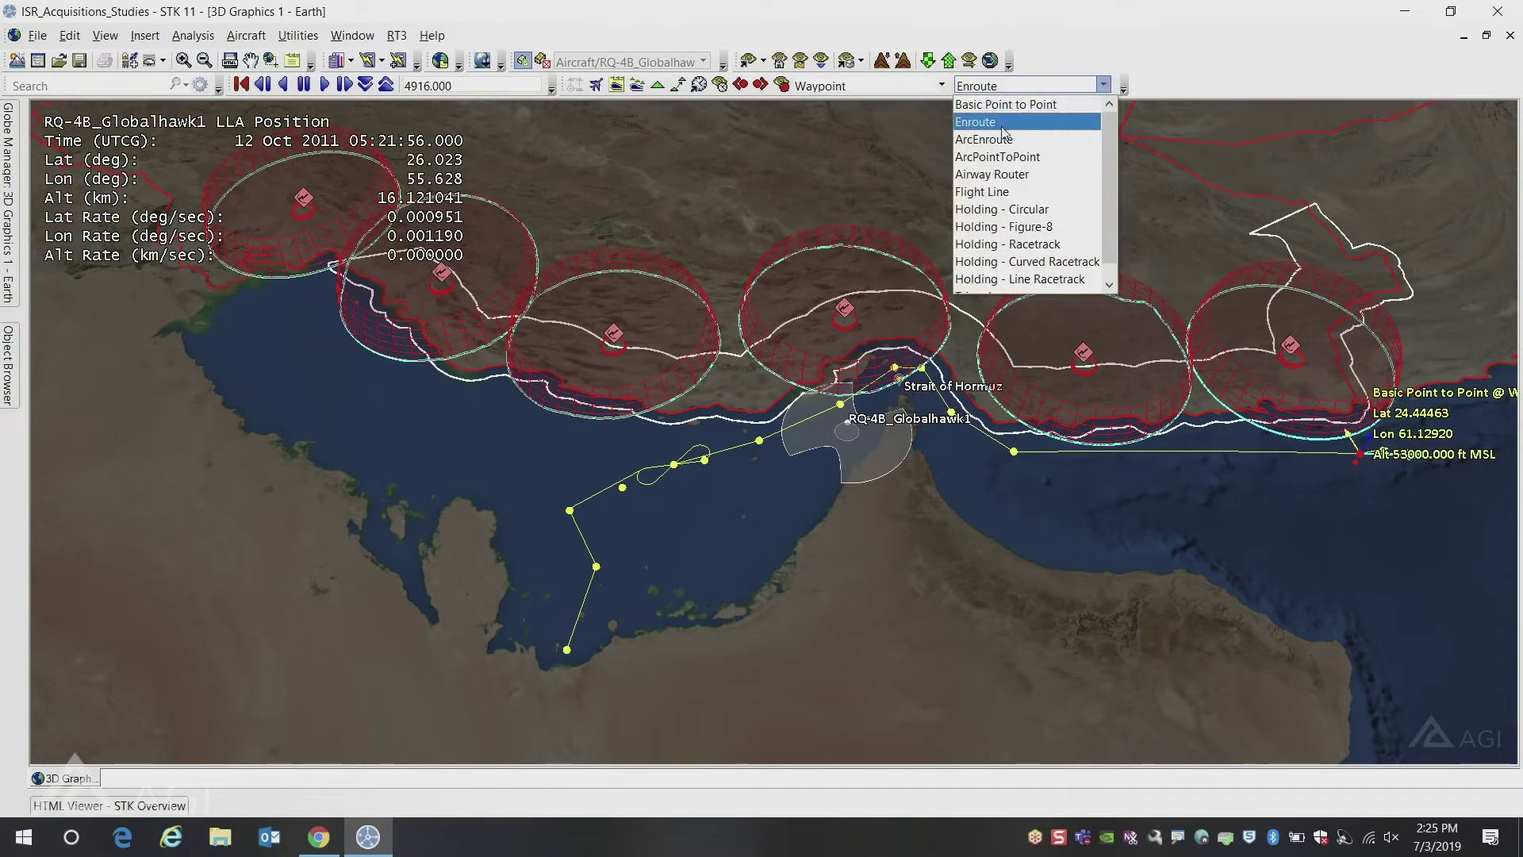
pyautogui.click(1004, 104)
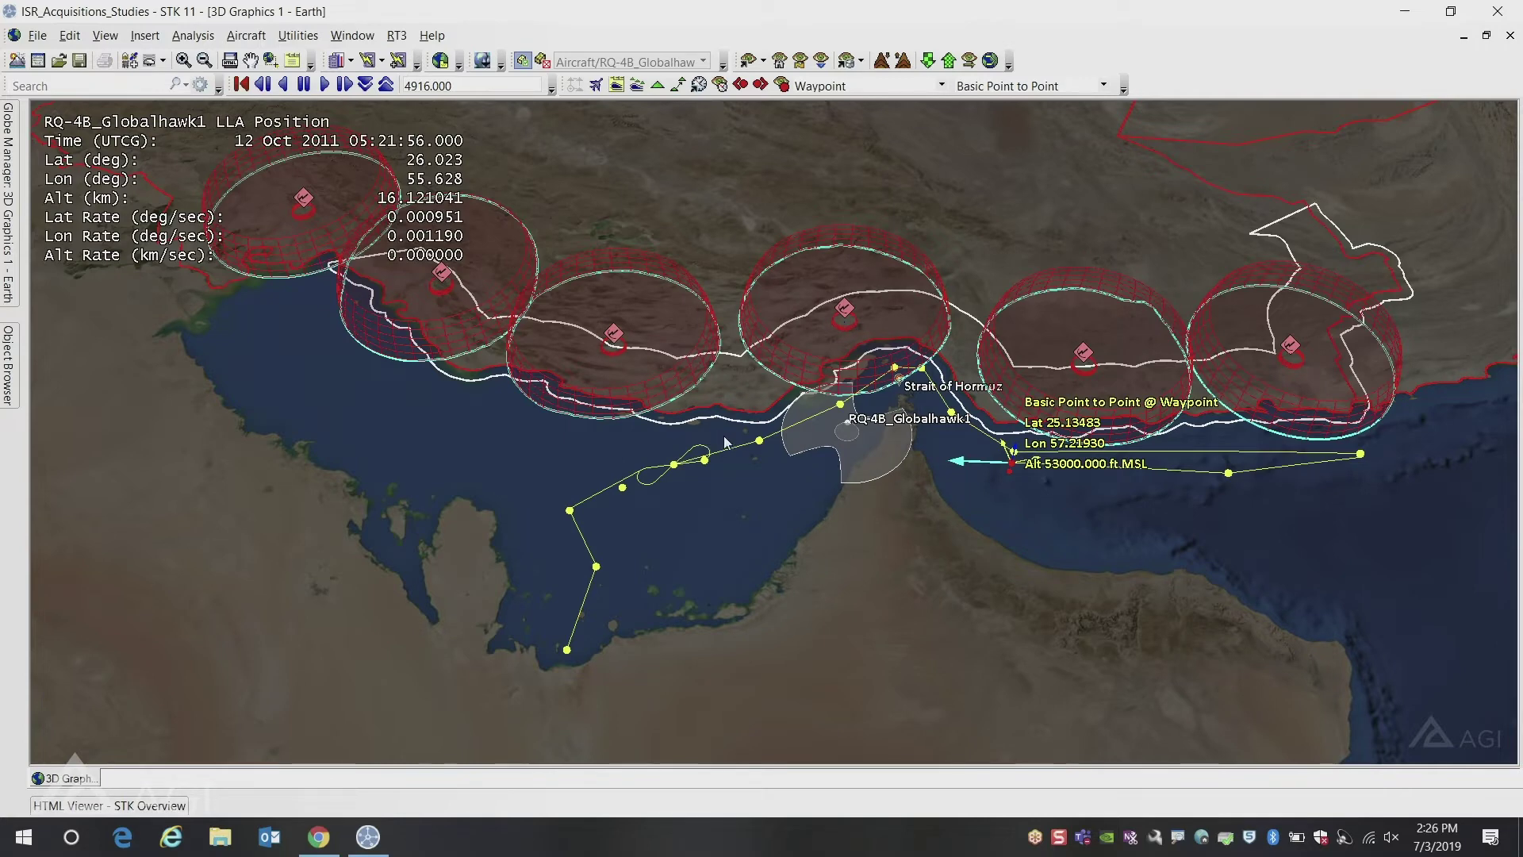
pyautogui.moveTo(788, 478); pyautogui.dragTo(751, 421)
pyautogui.scroll(5, 762, 448)
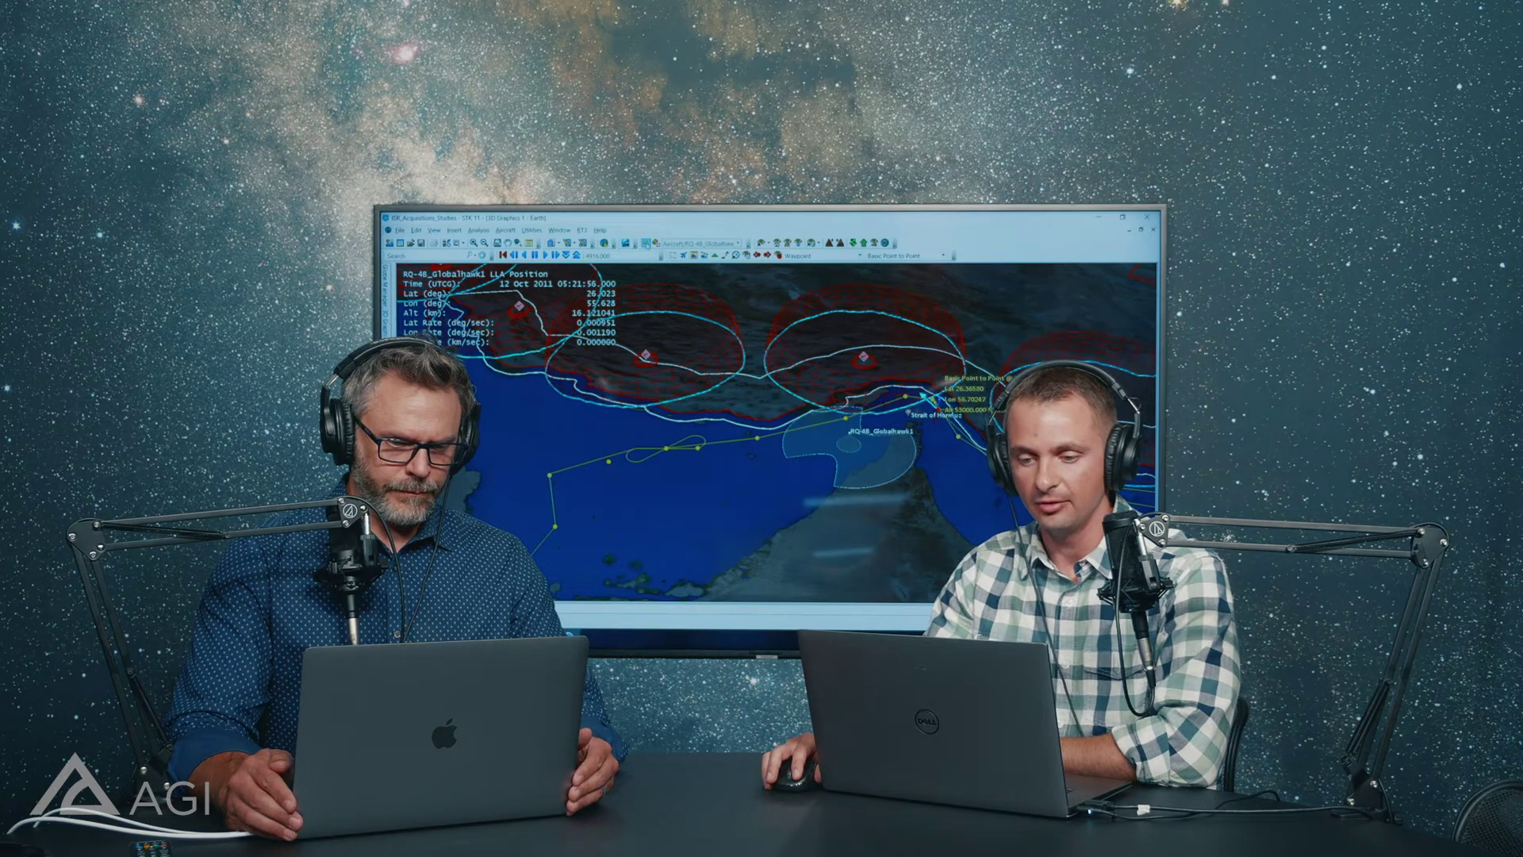
pyautogui.click(647, 243)
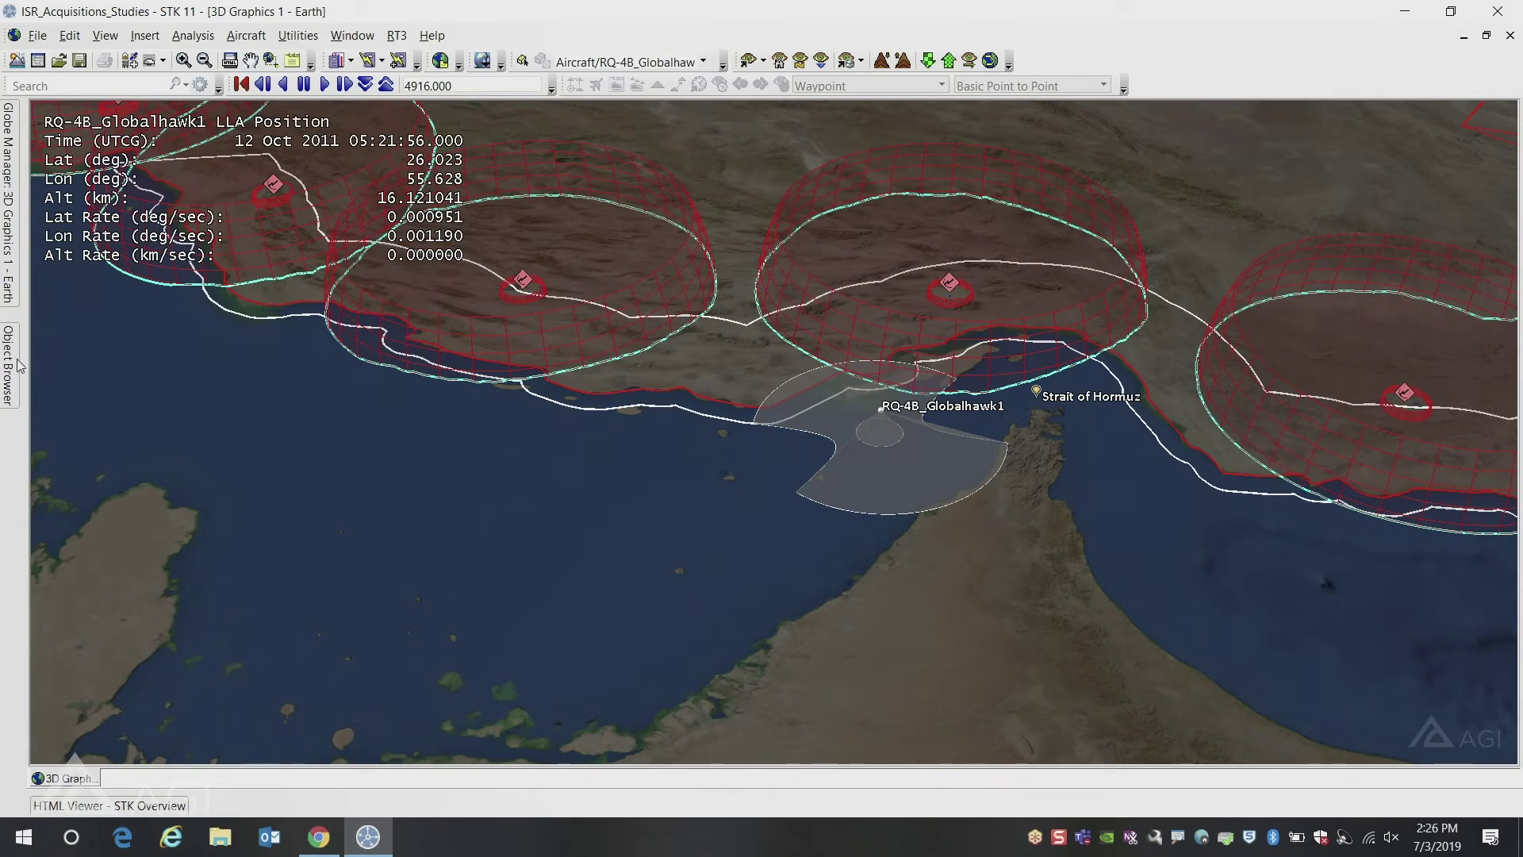
# Turn on the route display for RQ-4B_Globalhawk1 in its 2D Graphics attributes and return to the 3D view around the Strait of Hormuz.
pyautogui.click(16, 364)
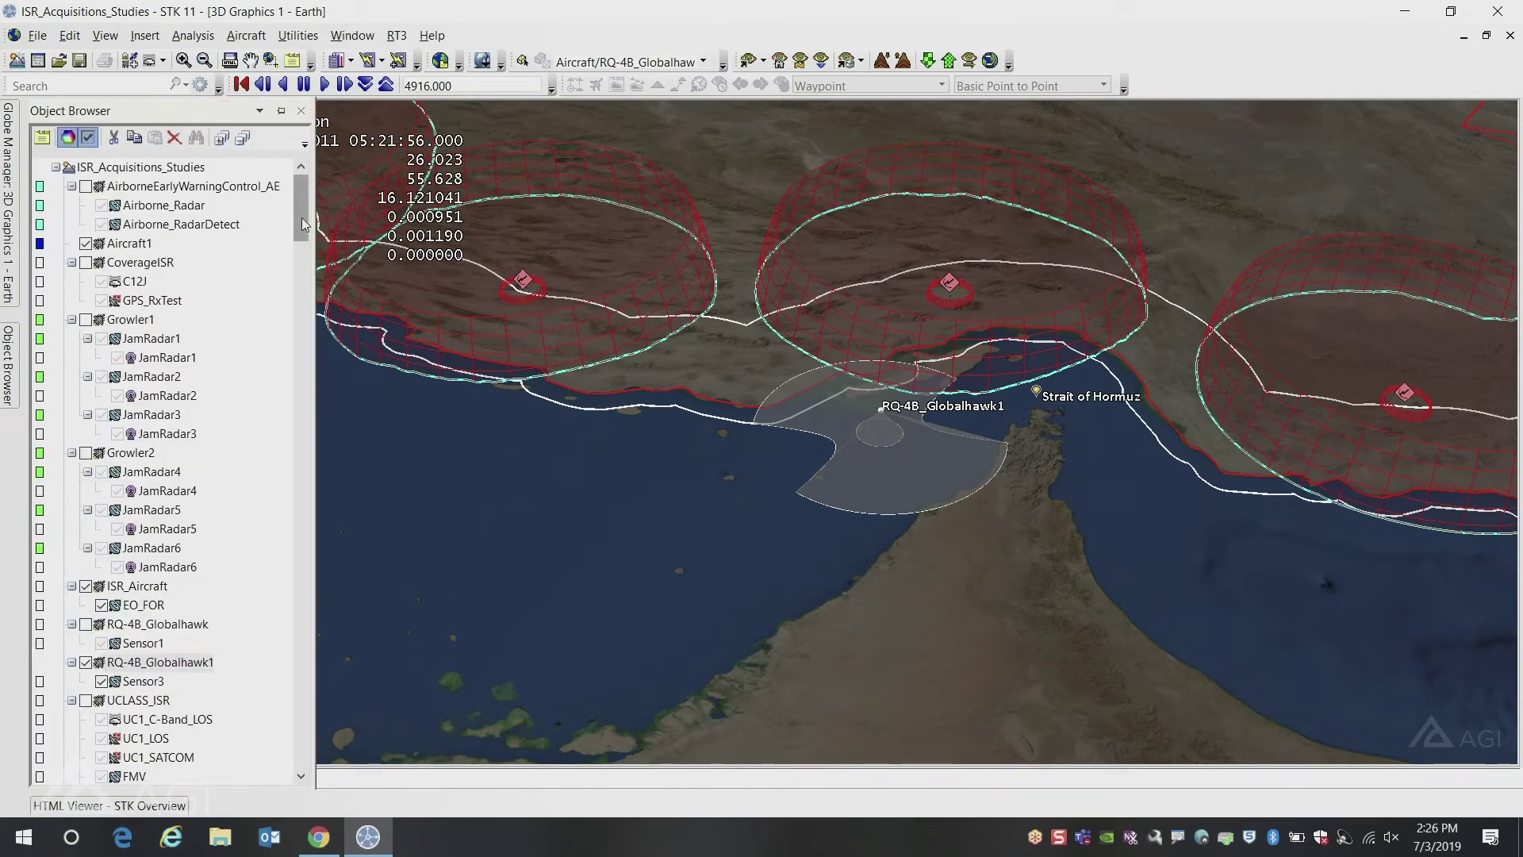
pyautogui.moveTo(302, 219); pyautogui.dragTo(298, 260)
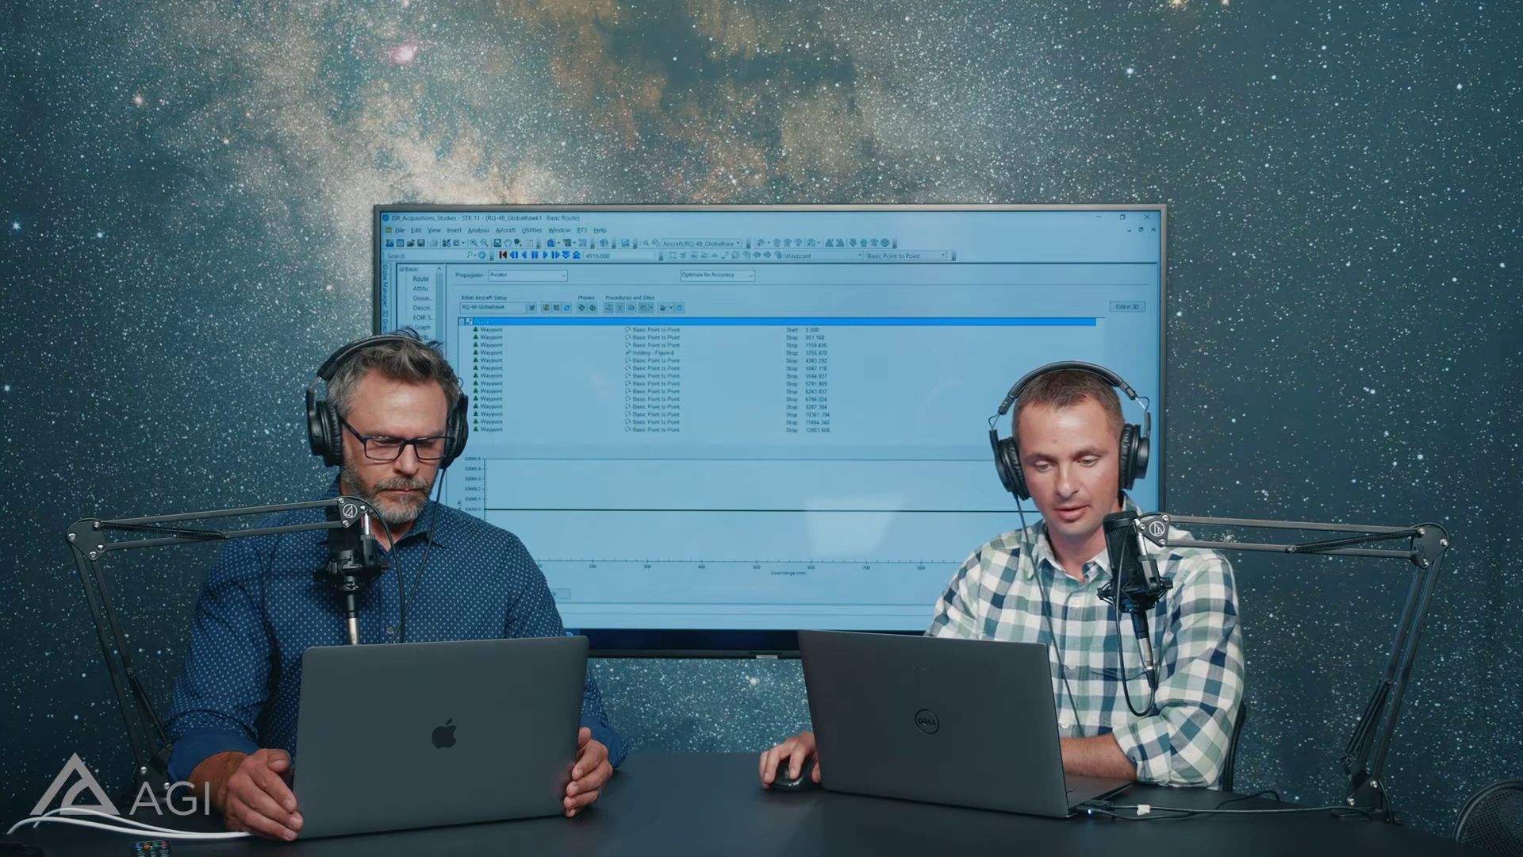
pyautogui.click(422, 336)
pyautogui.click(464, 272)
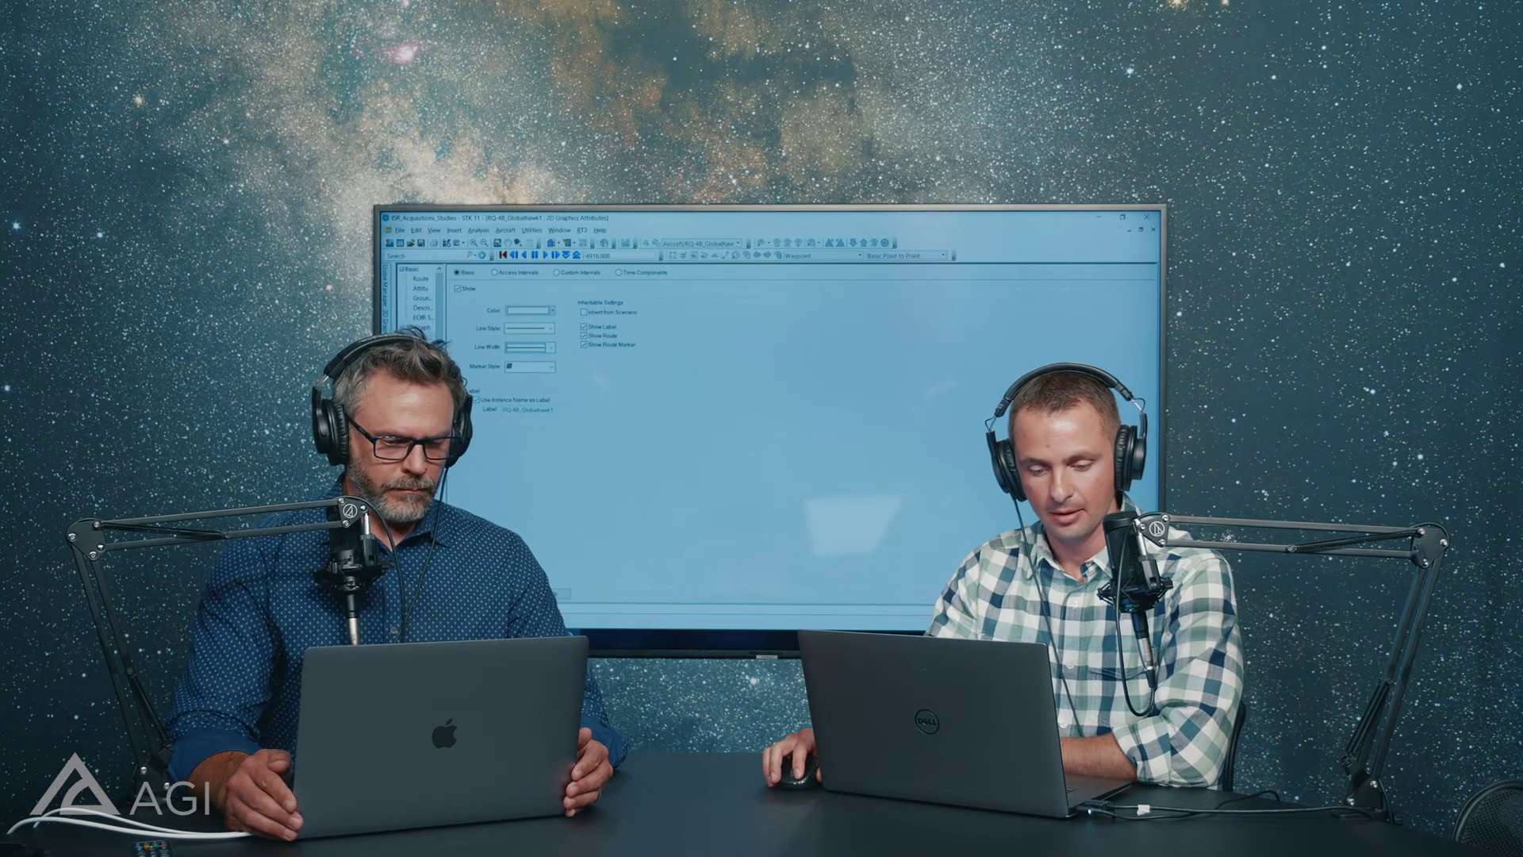
pyautogui.hotkey('ctrl', 'Tab')
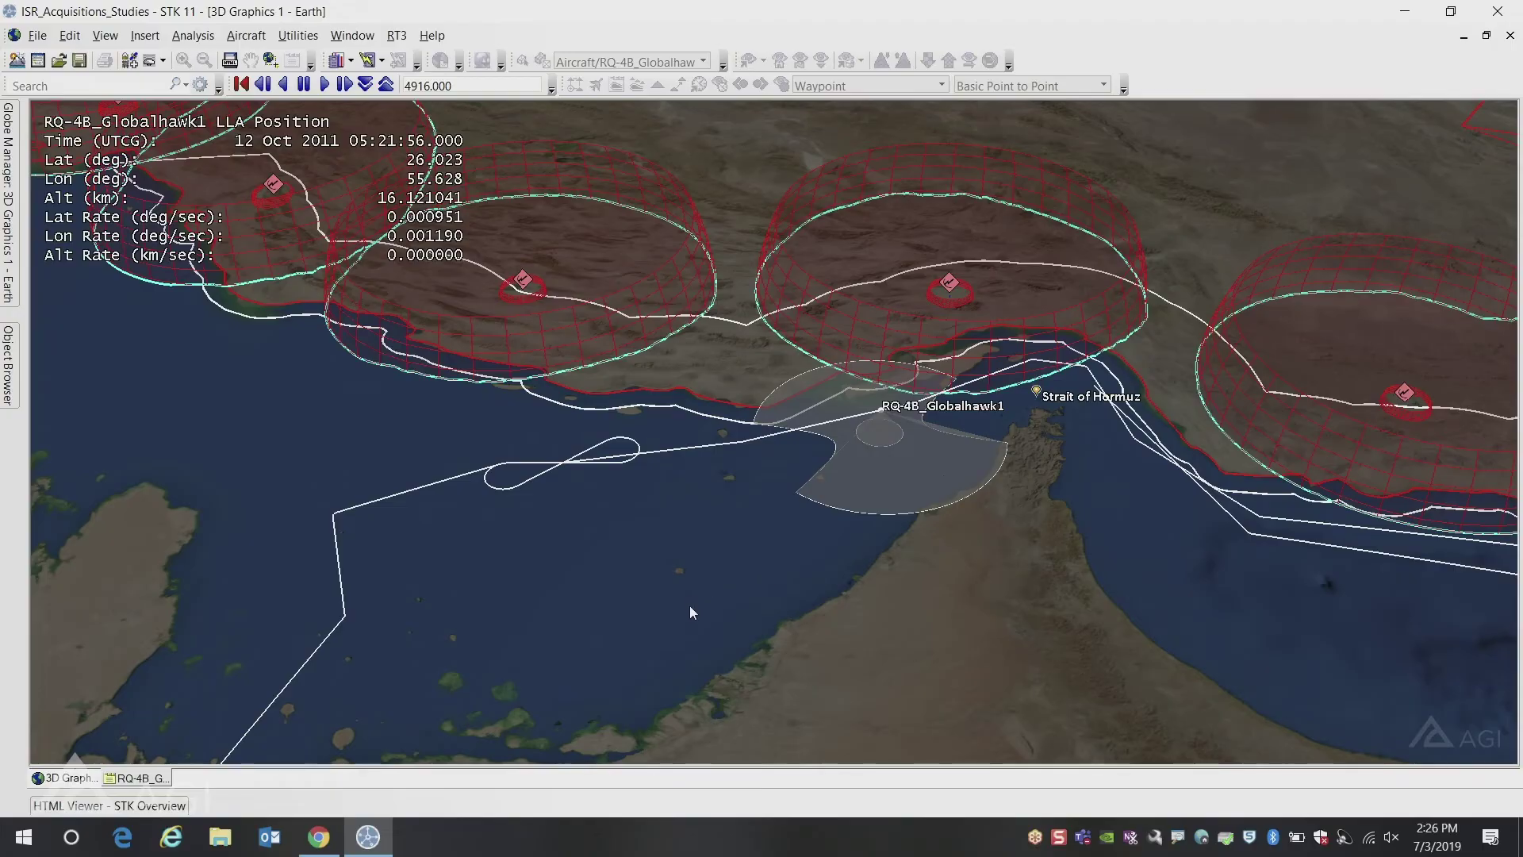
pyautogui.moveTo(690, 611); pyautogui.dragTo(725, 654)
pyautogui.scroll(2, 752, 599)
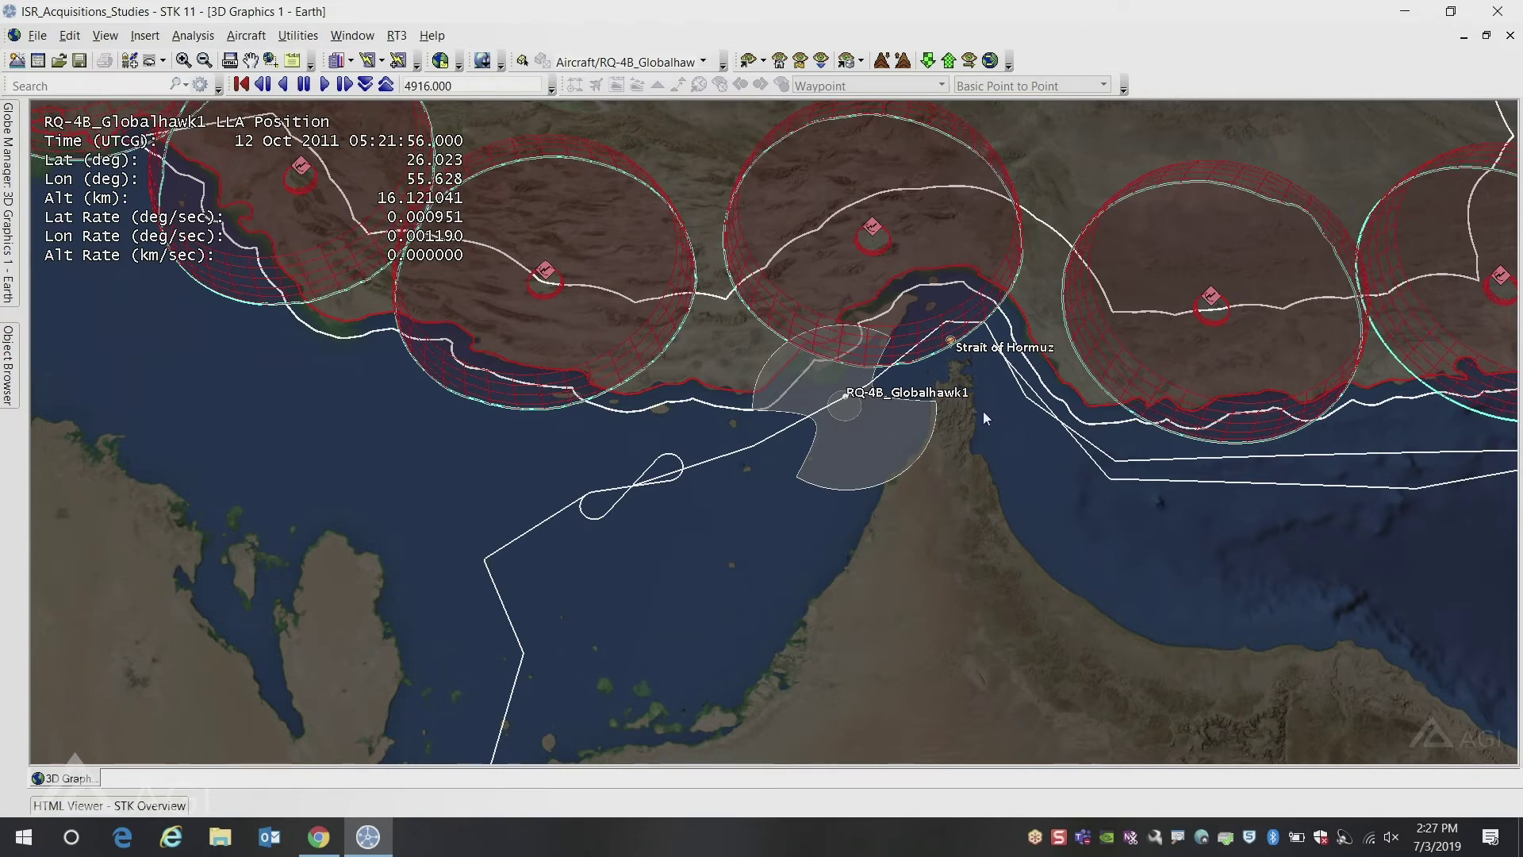
# Switch to the Breaking Defense article in Chrome and compare its UAV shoot-down map with the Global Hawk route in STK.
pyautogui.hotkey('alt', 'Tab')
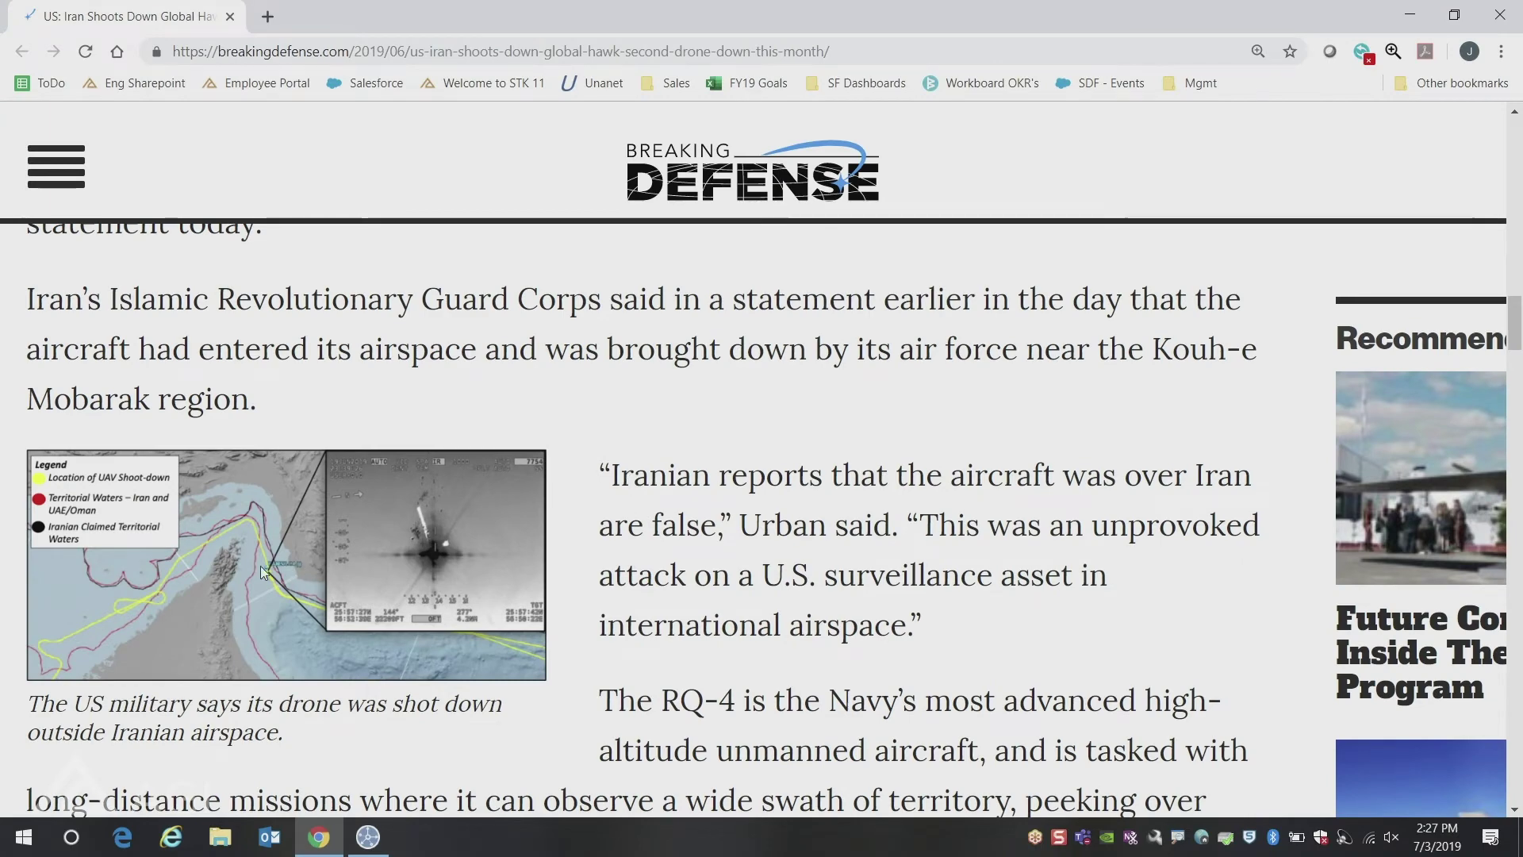
pyautogui.keyDown('ctrl'); pyautogui.scroll(1, 255, 567); pyautogui.keyUp('ctrl')
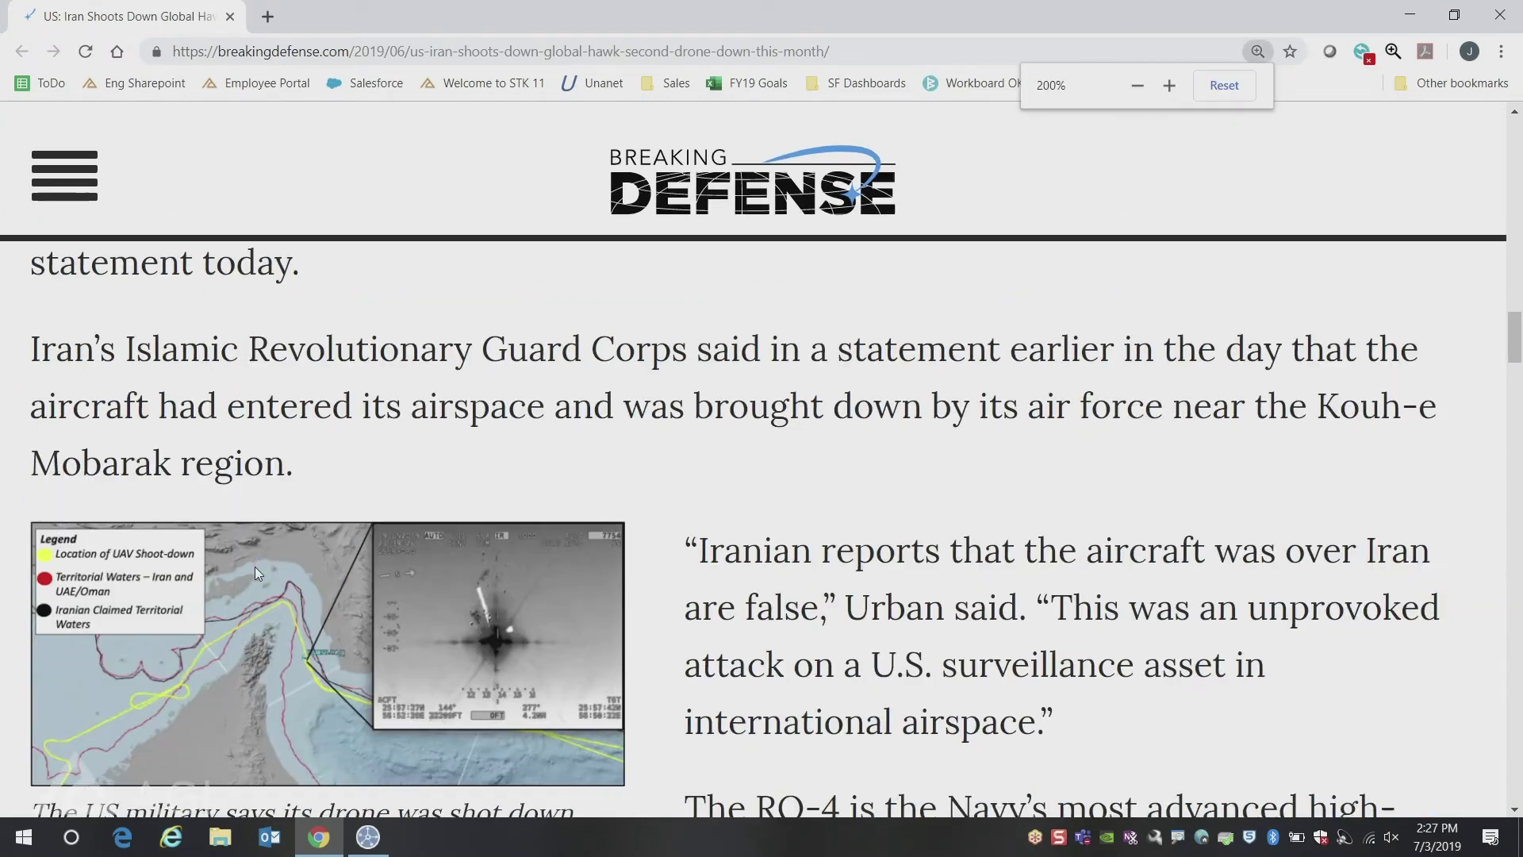
pyautogui.scroll(-2, 254, 566)
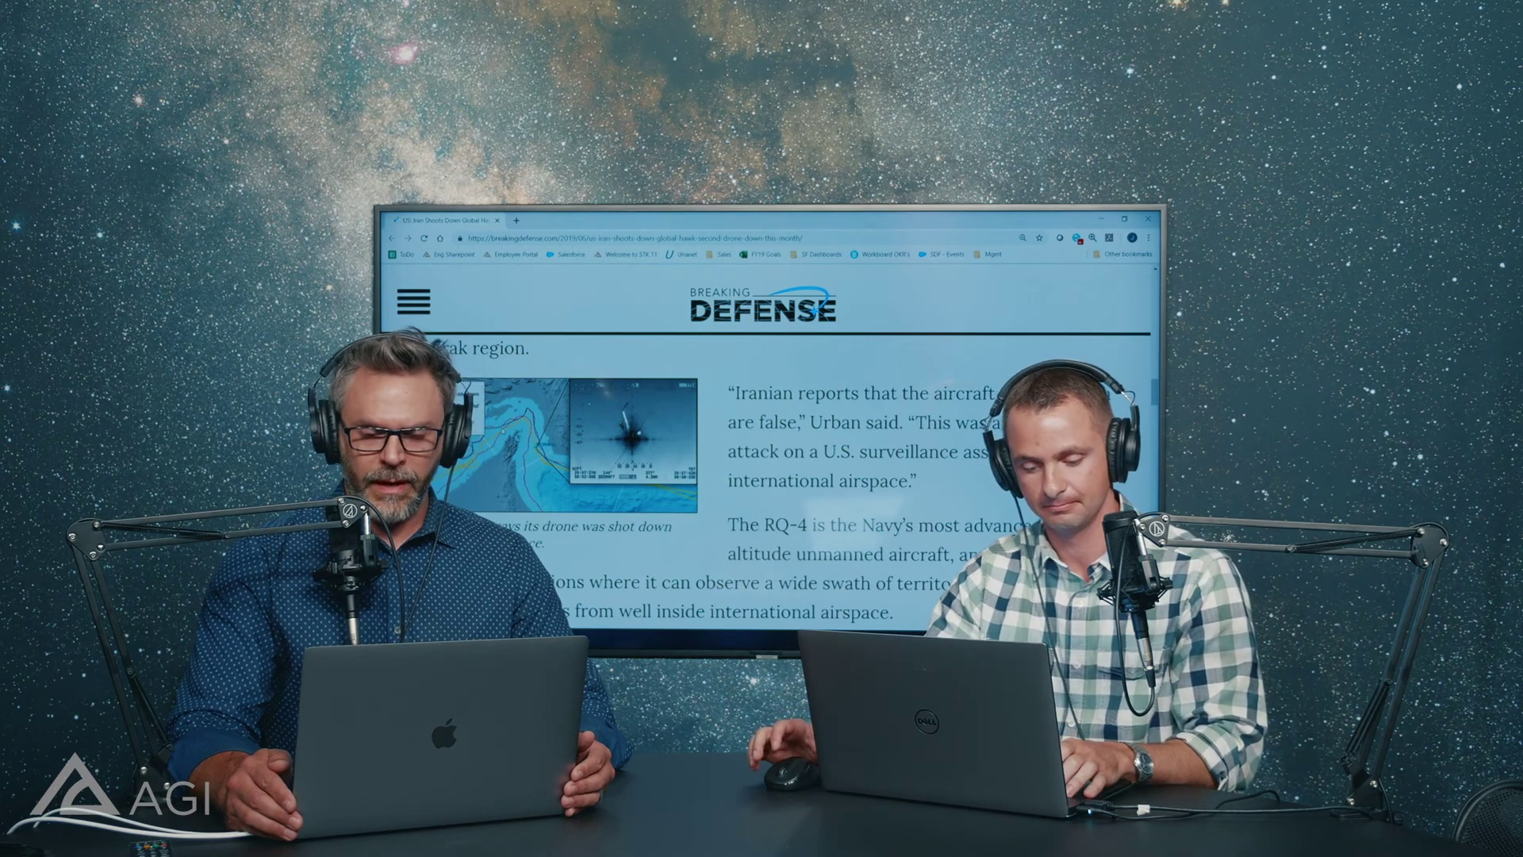
pyautogui.hotkey('alt', 'Tab')
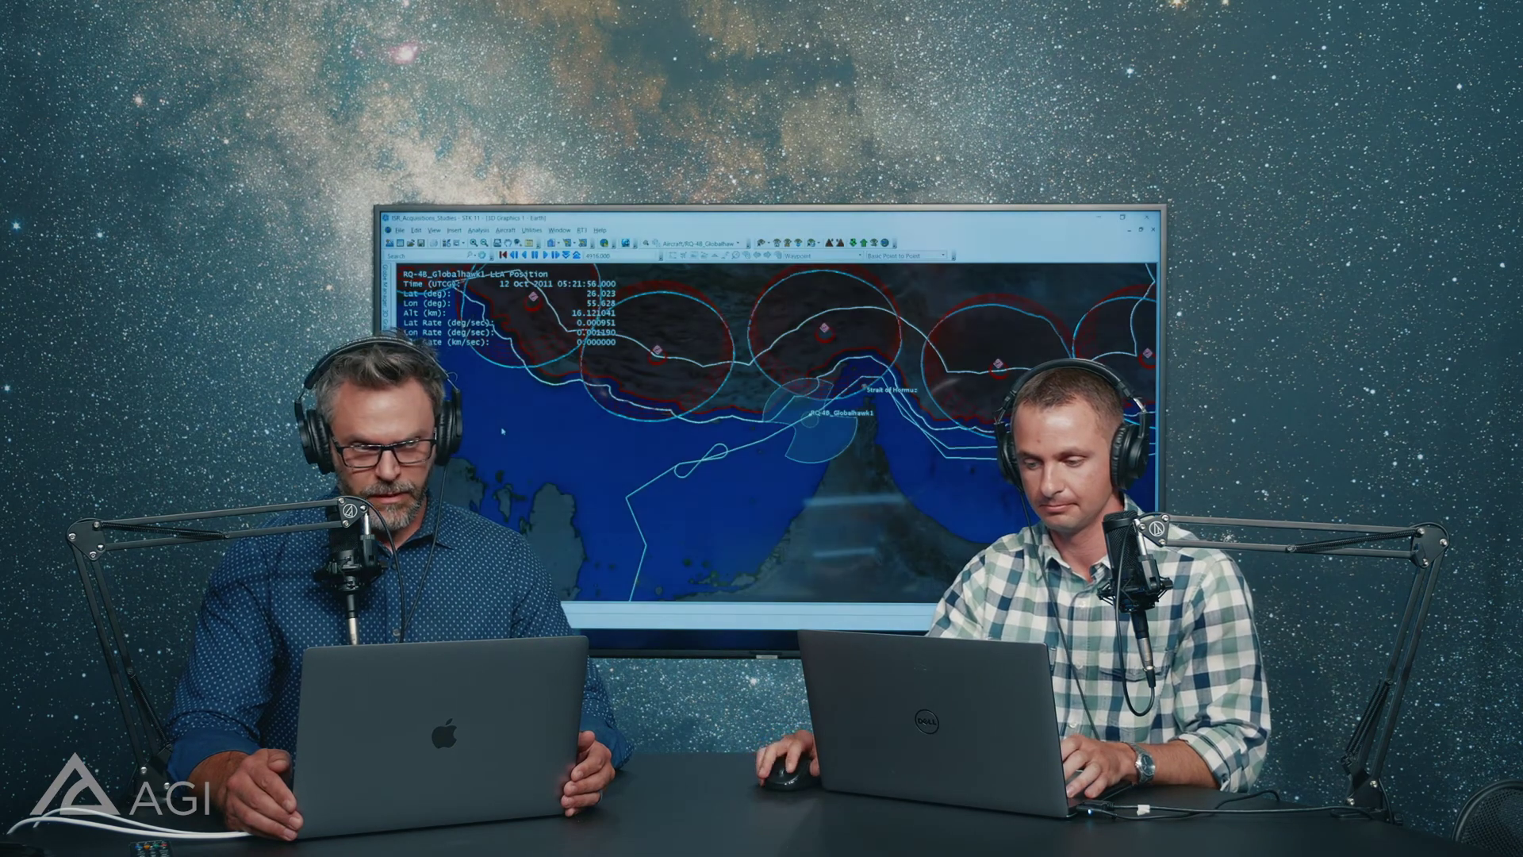
pyautogui.moveTo(598, 385); pyautogui.dragTo(643, 376)
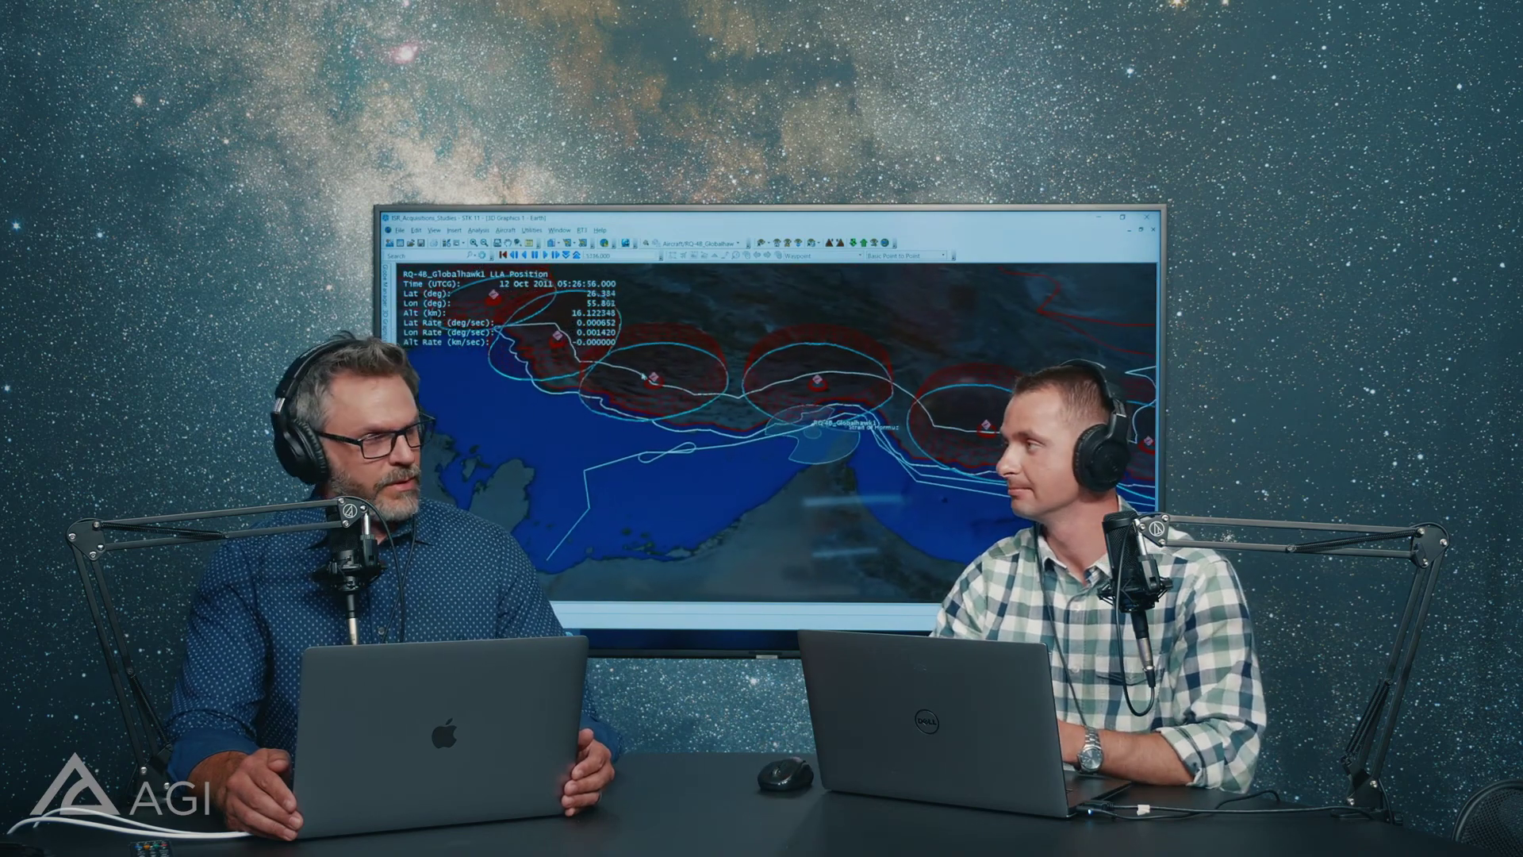